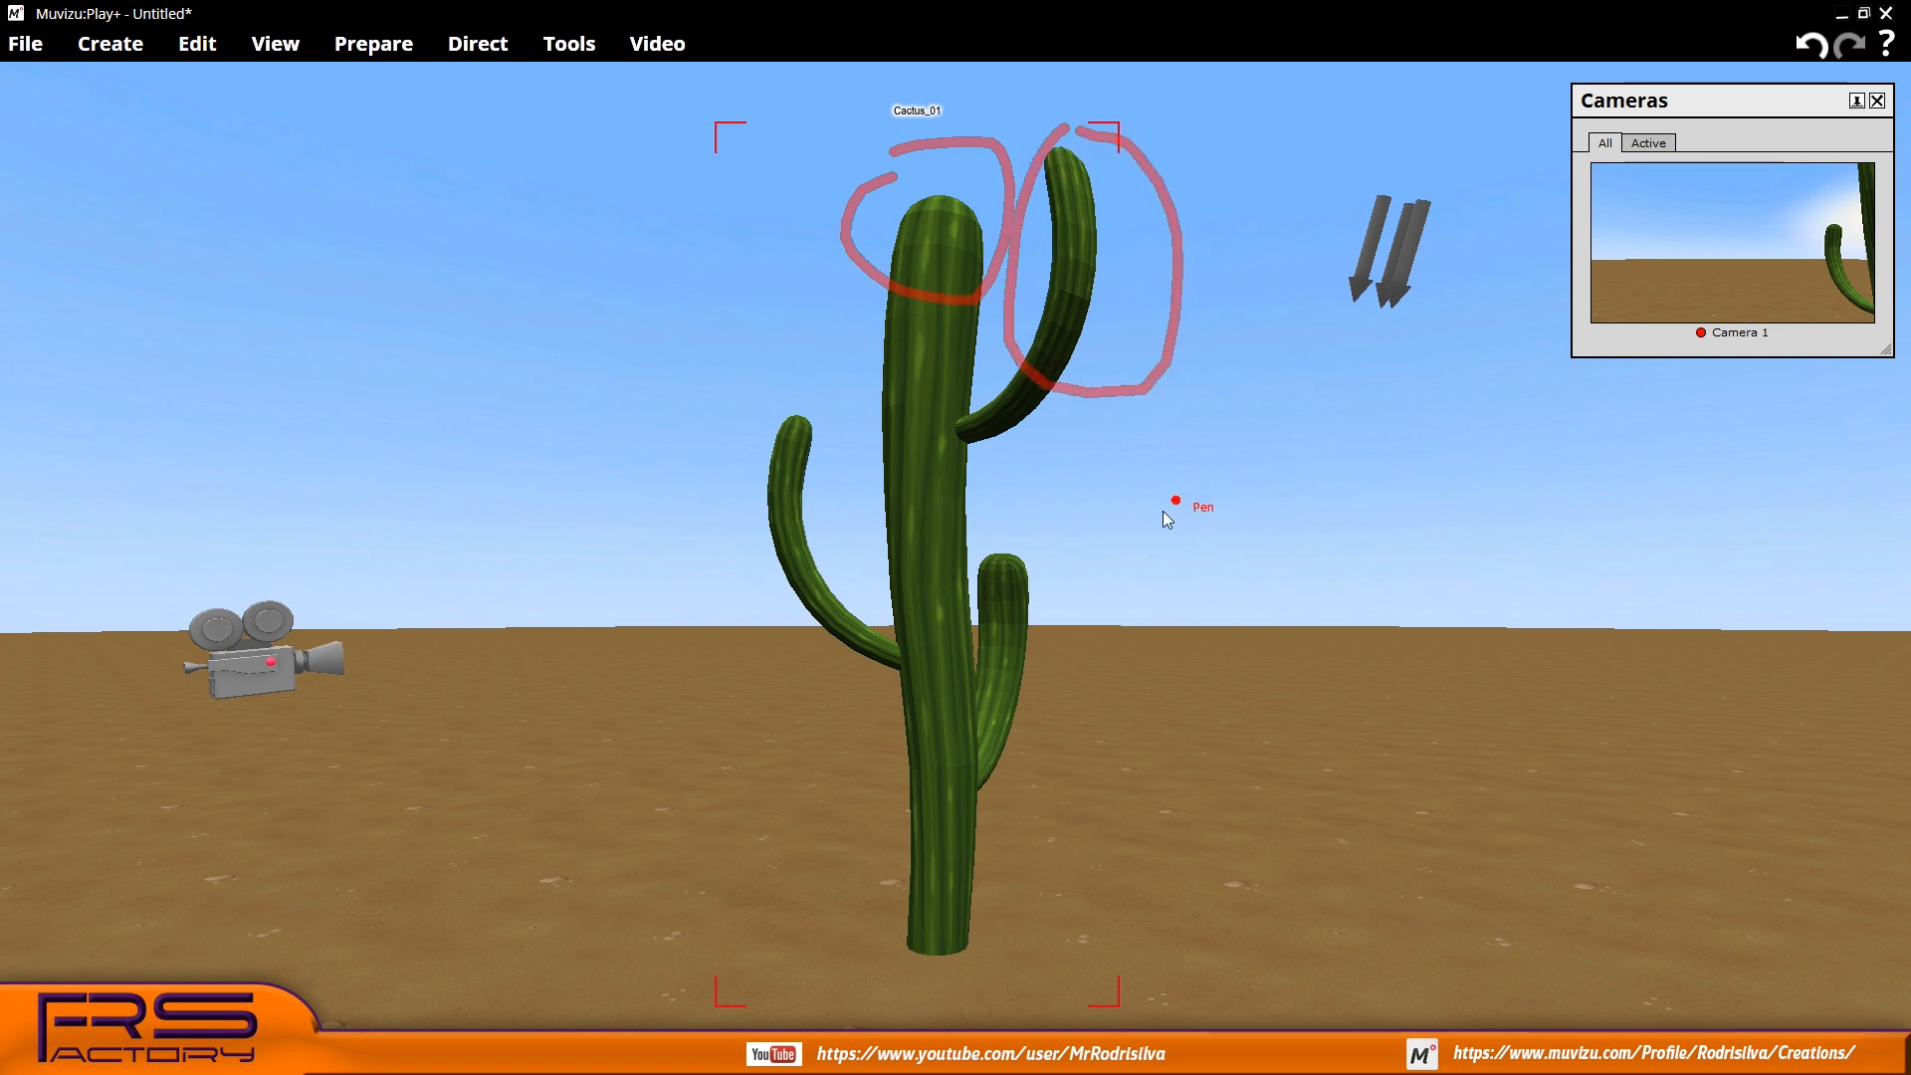
left_click_drag(1032, 546, 929, 625)
left_click_drag(1108, 680, 1026, 548)
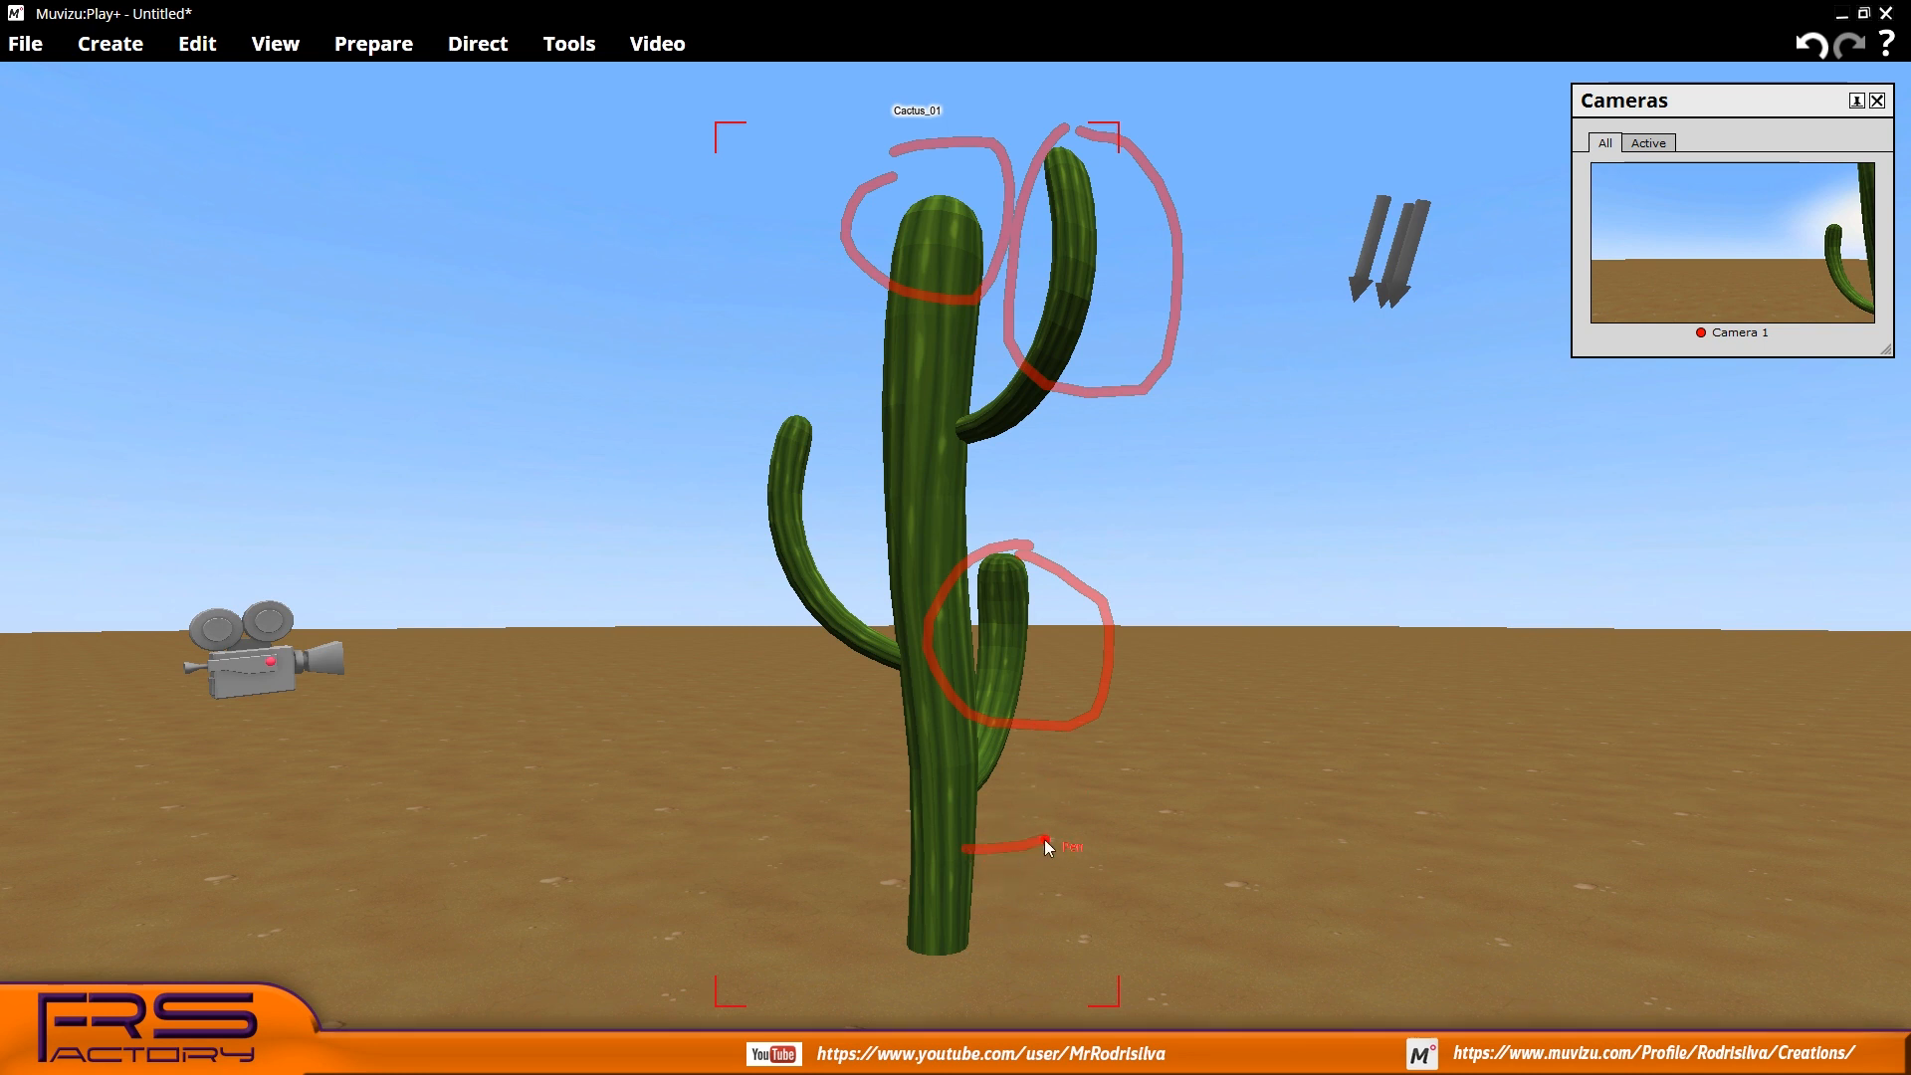
left_click_drag(970, 776, 1006, 761)
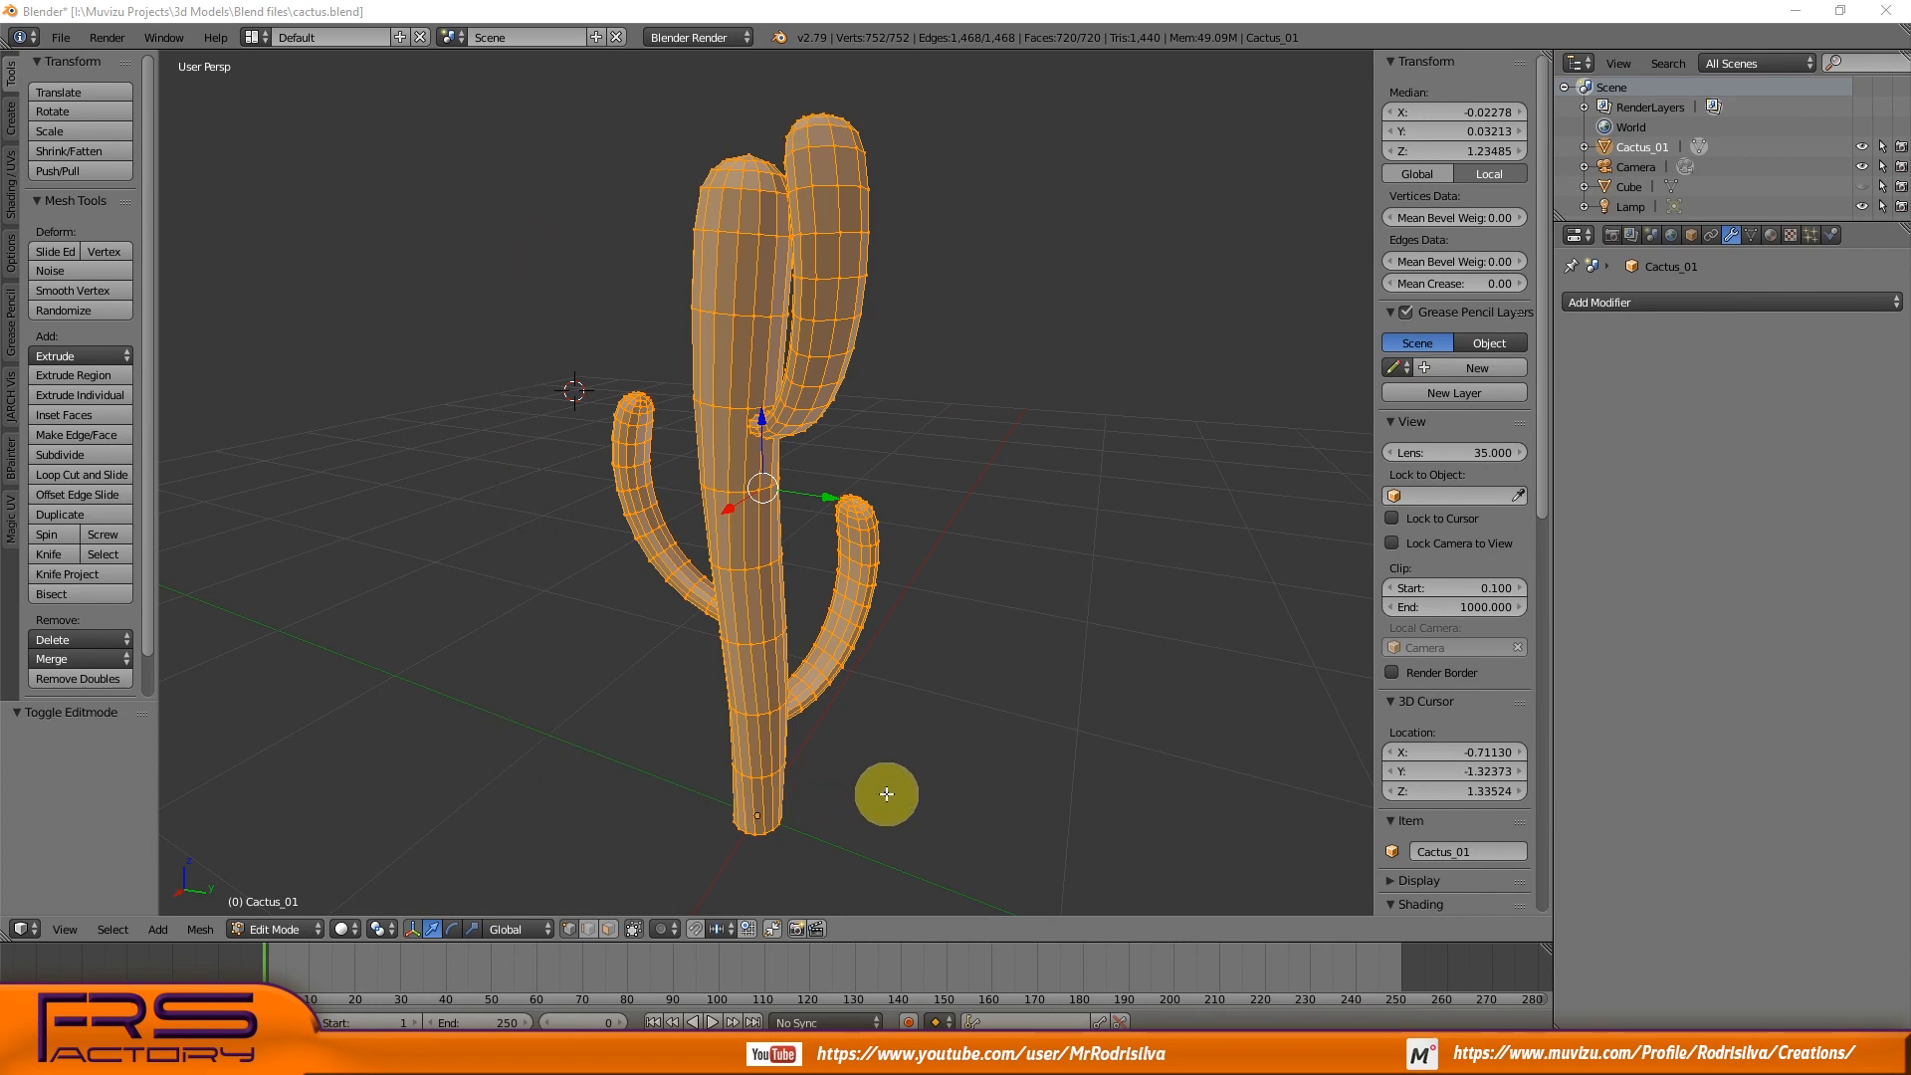
- Switch to Blender, examine the cactus's UV map over its texture in the UV Editing layout, and return to the Default layout
left_click(253, 37)
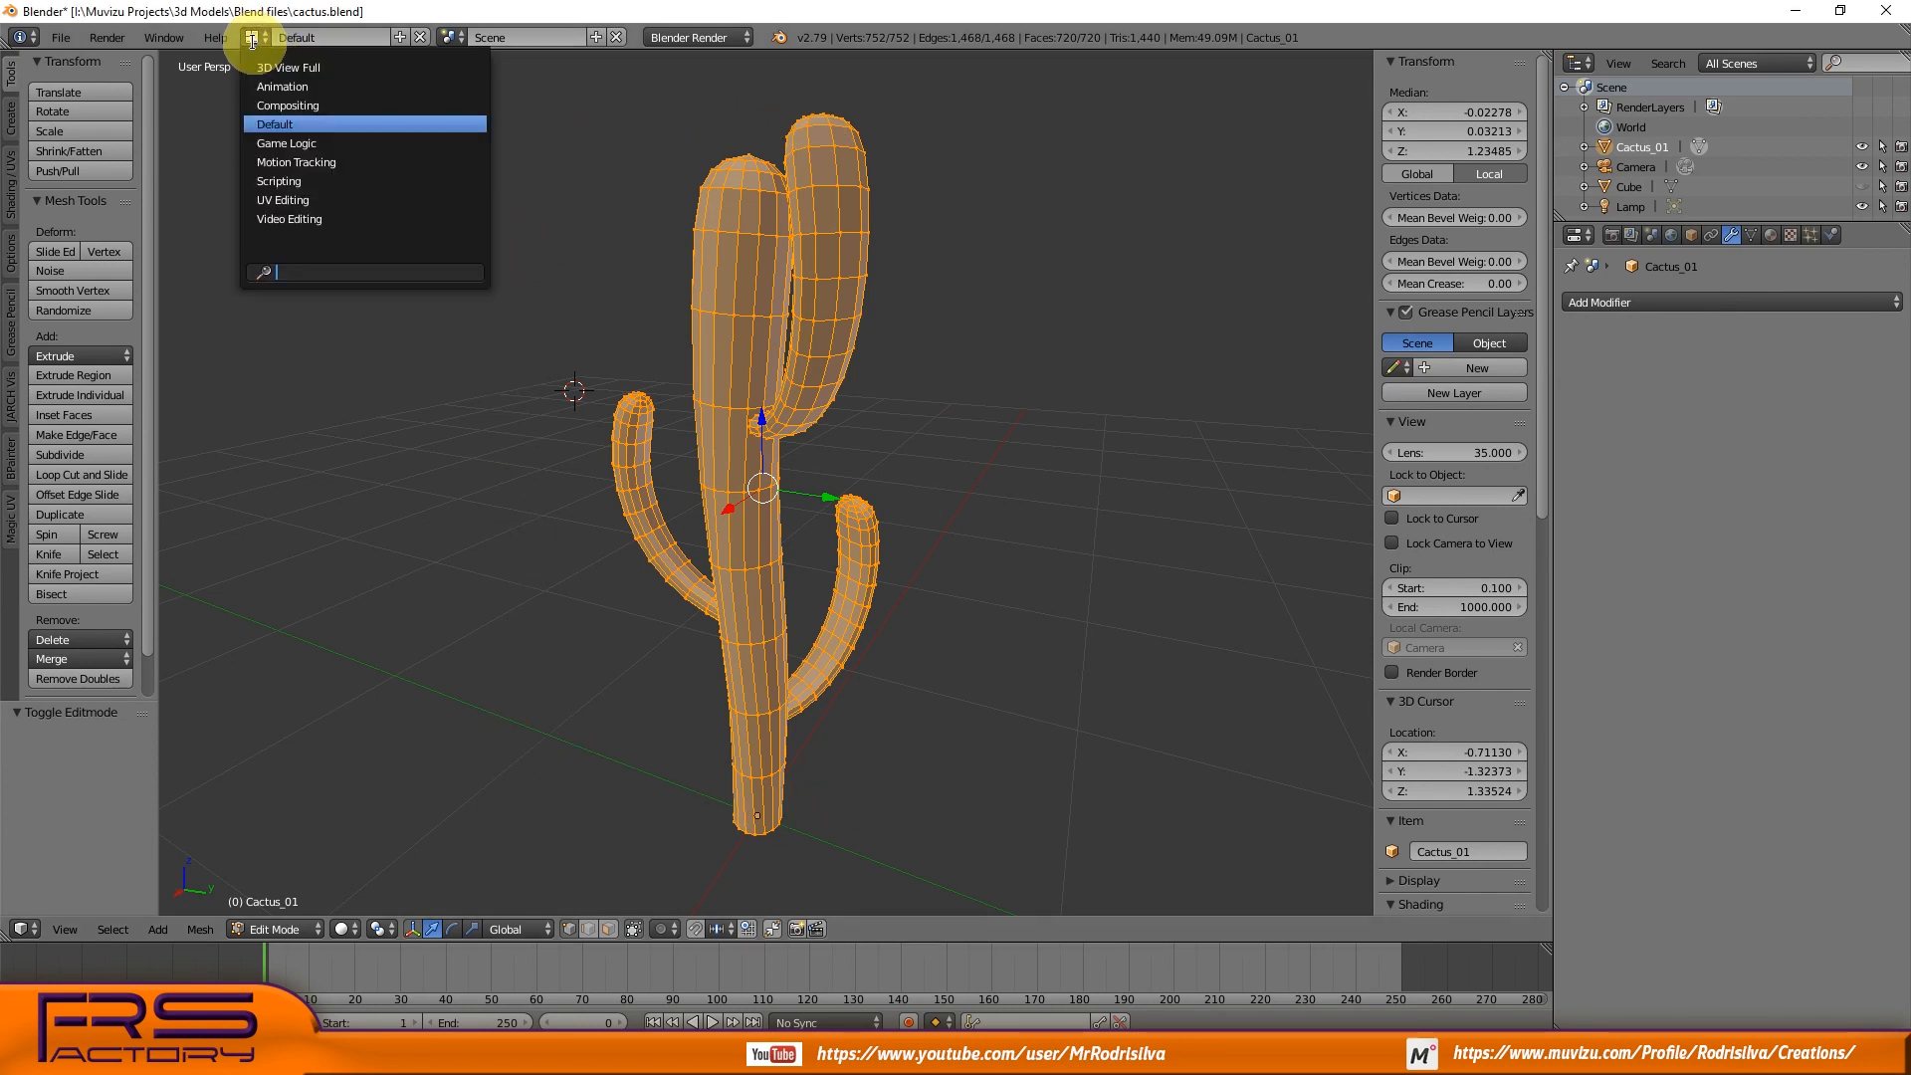
left_click(284, 199)
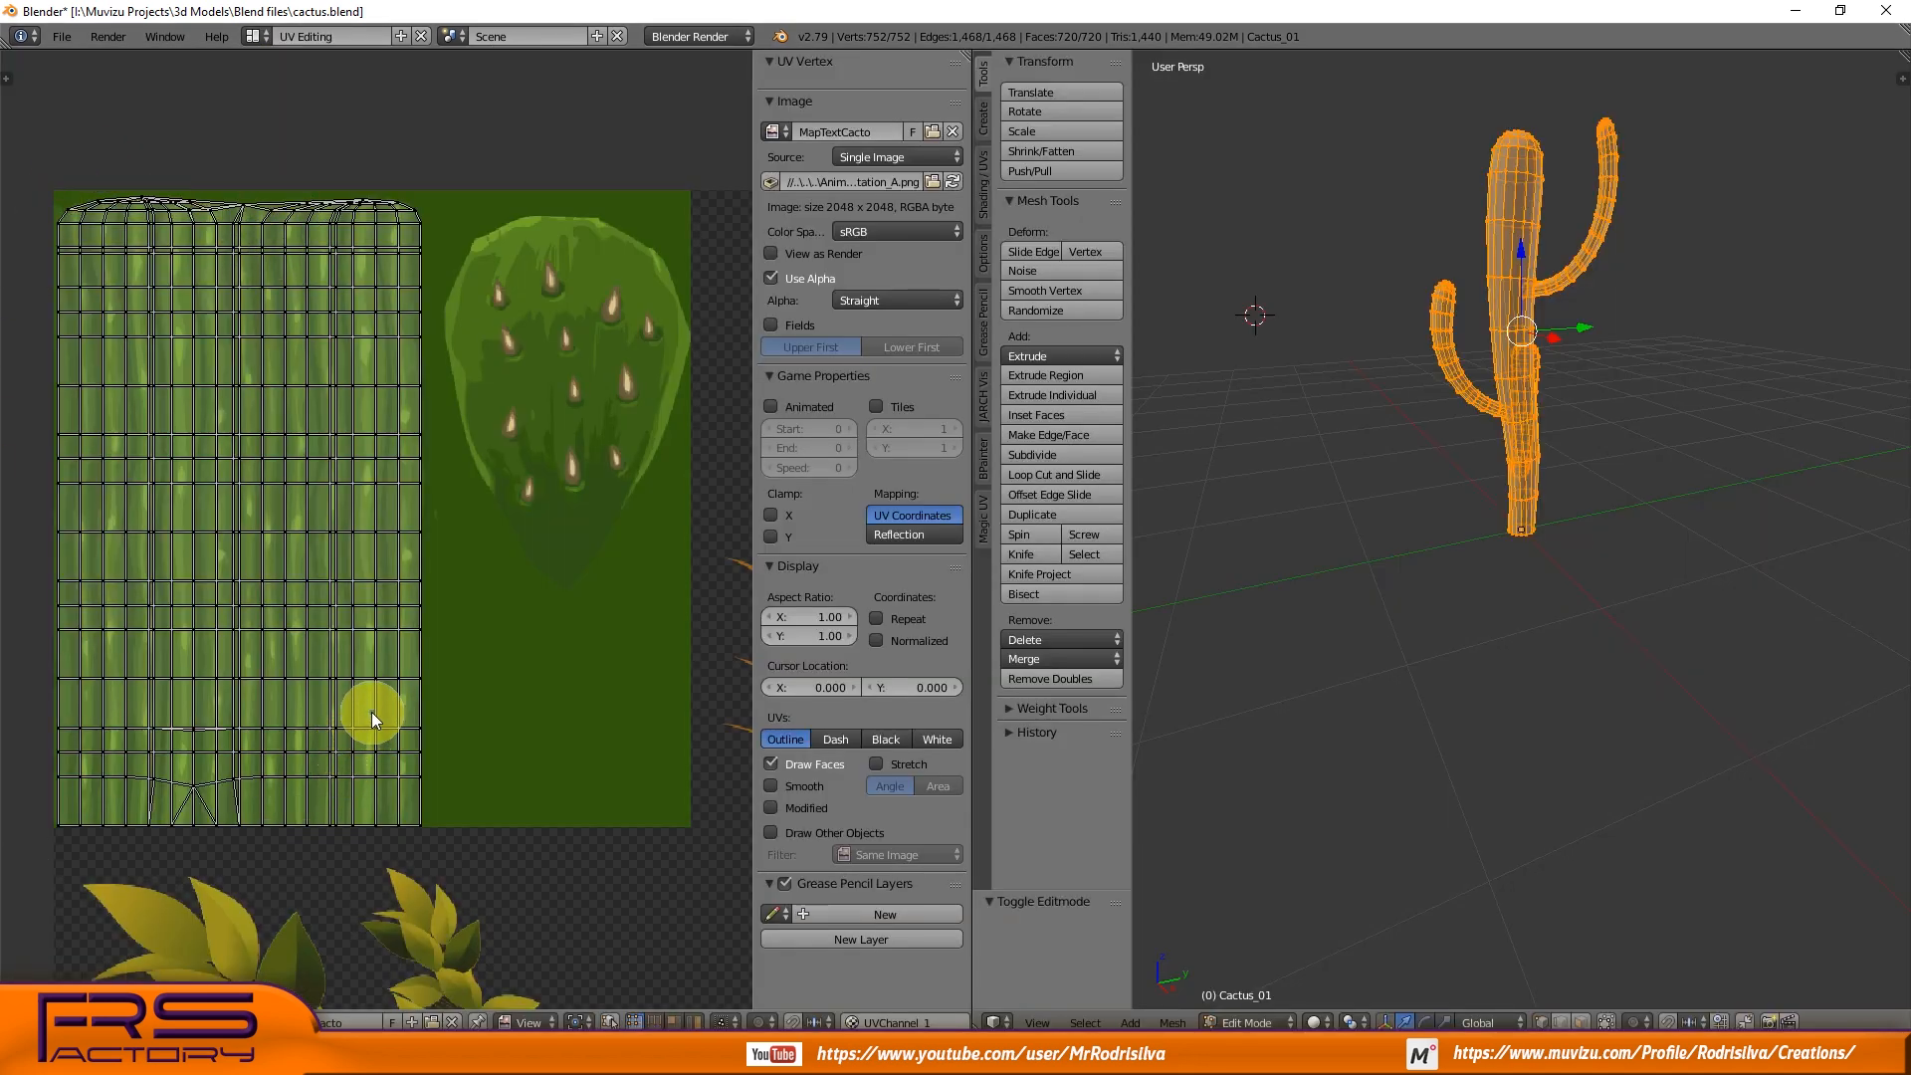
left_click(254, 36)
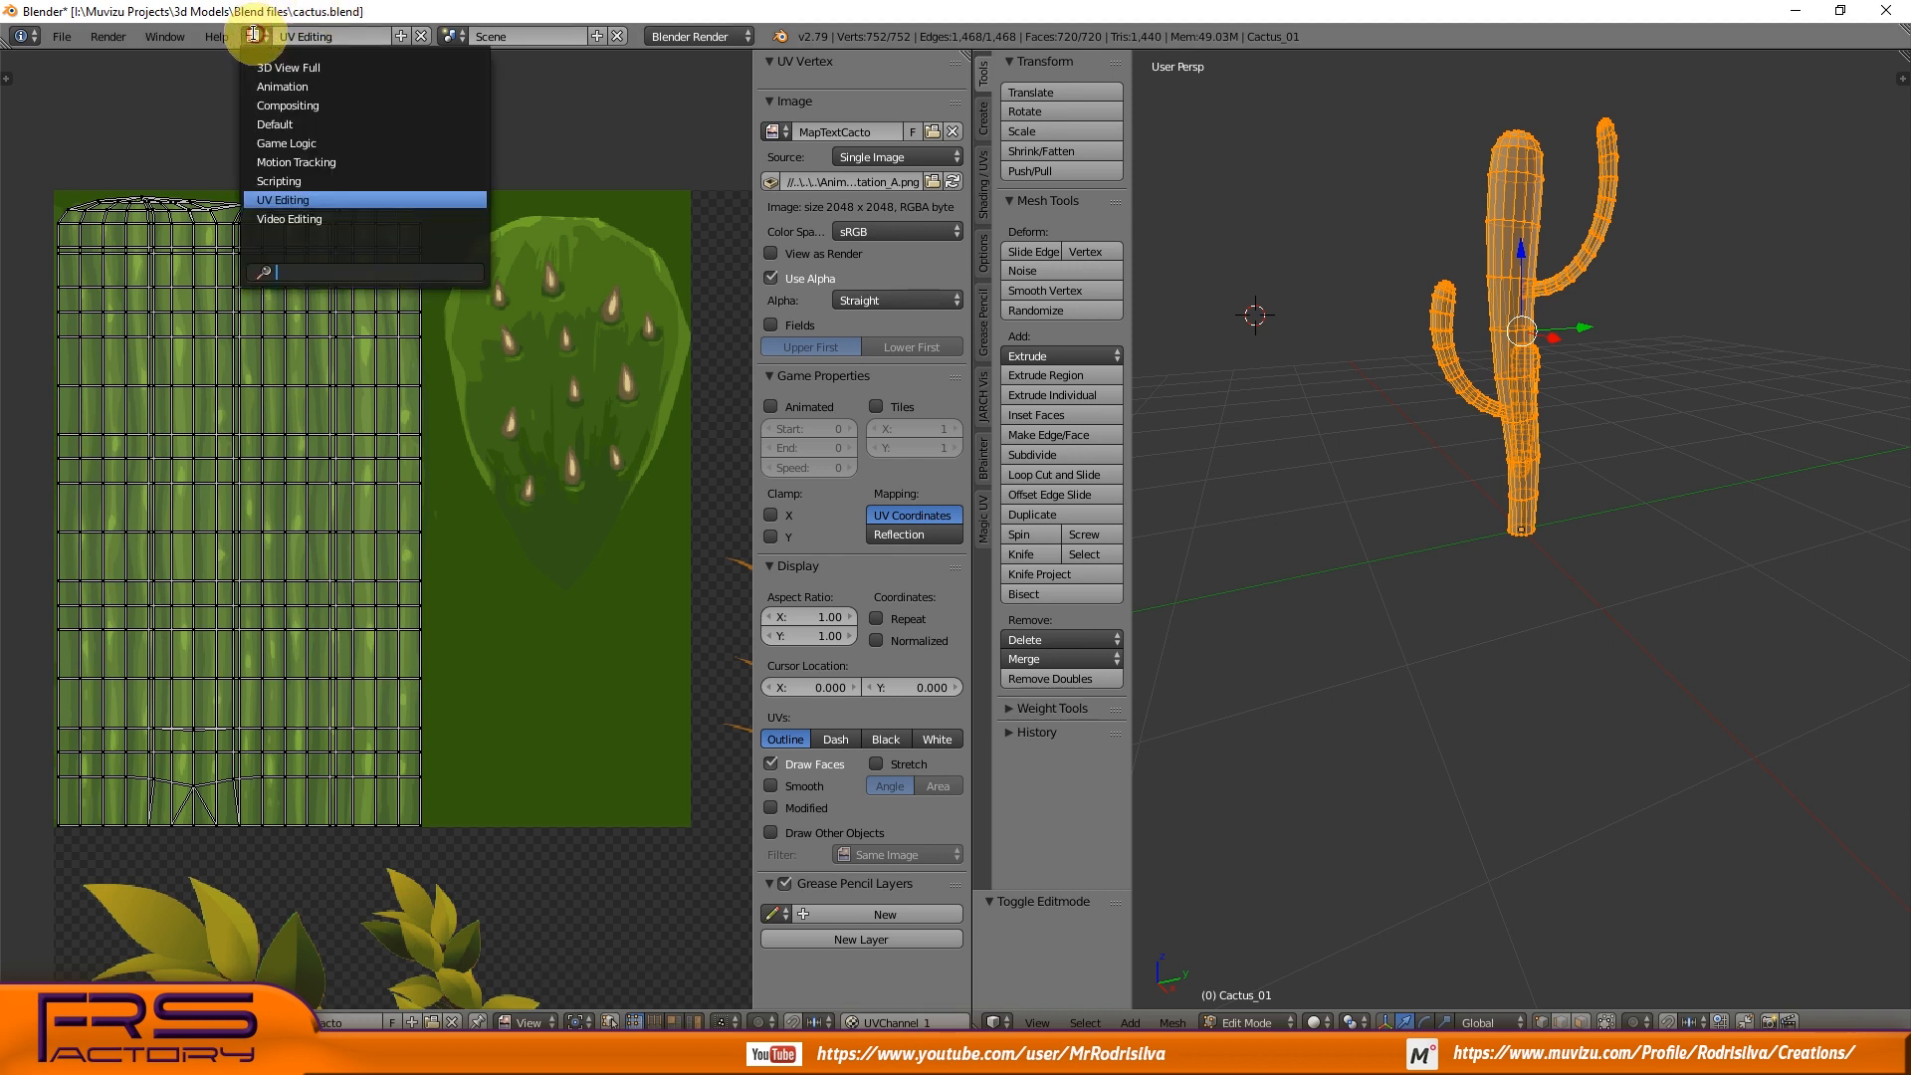
left_click(277, 124)
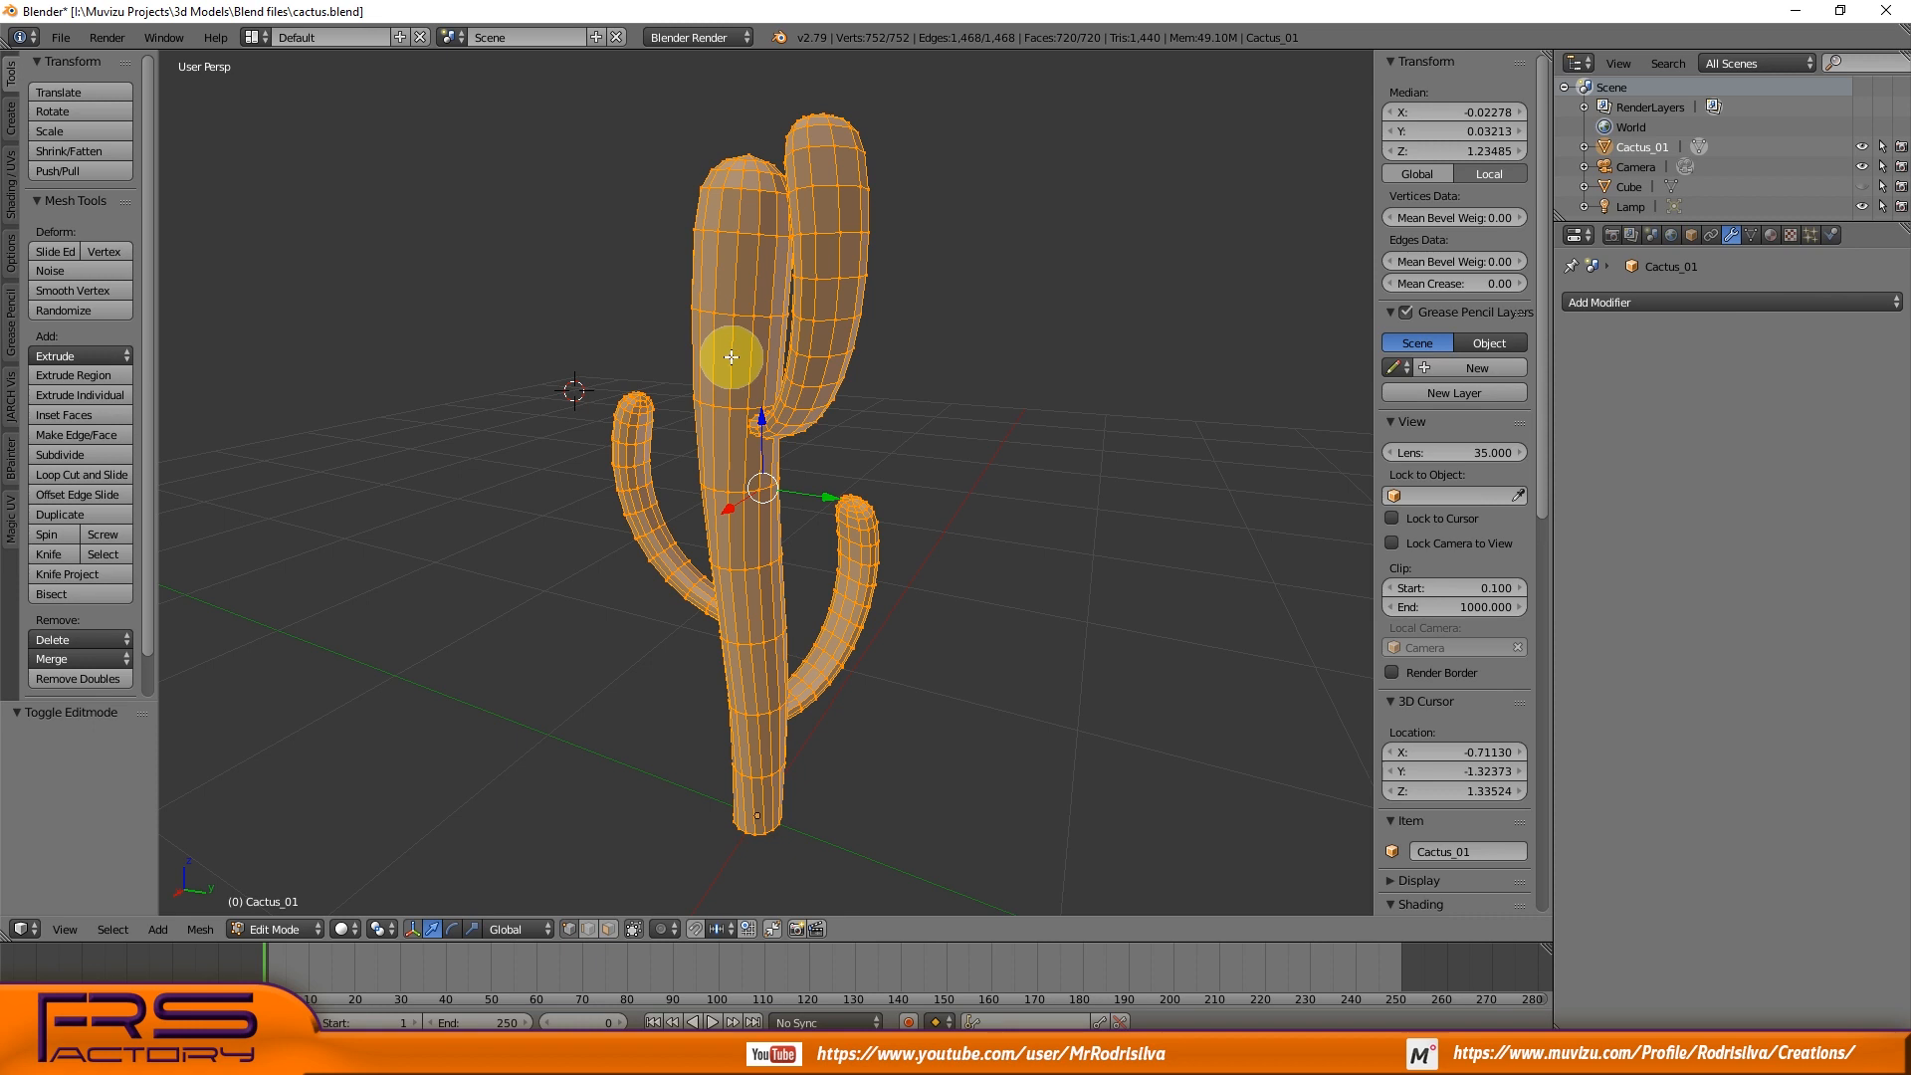
- Leave Edit Mode and display the cactus with Material viewport shading
key("Tab")
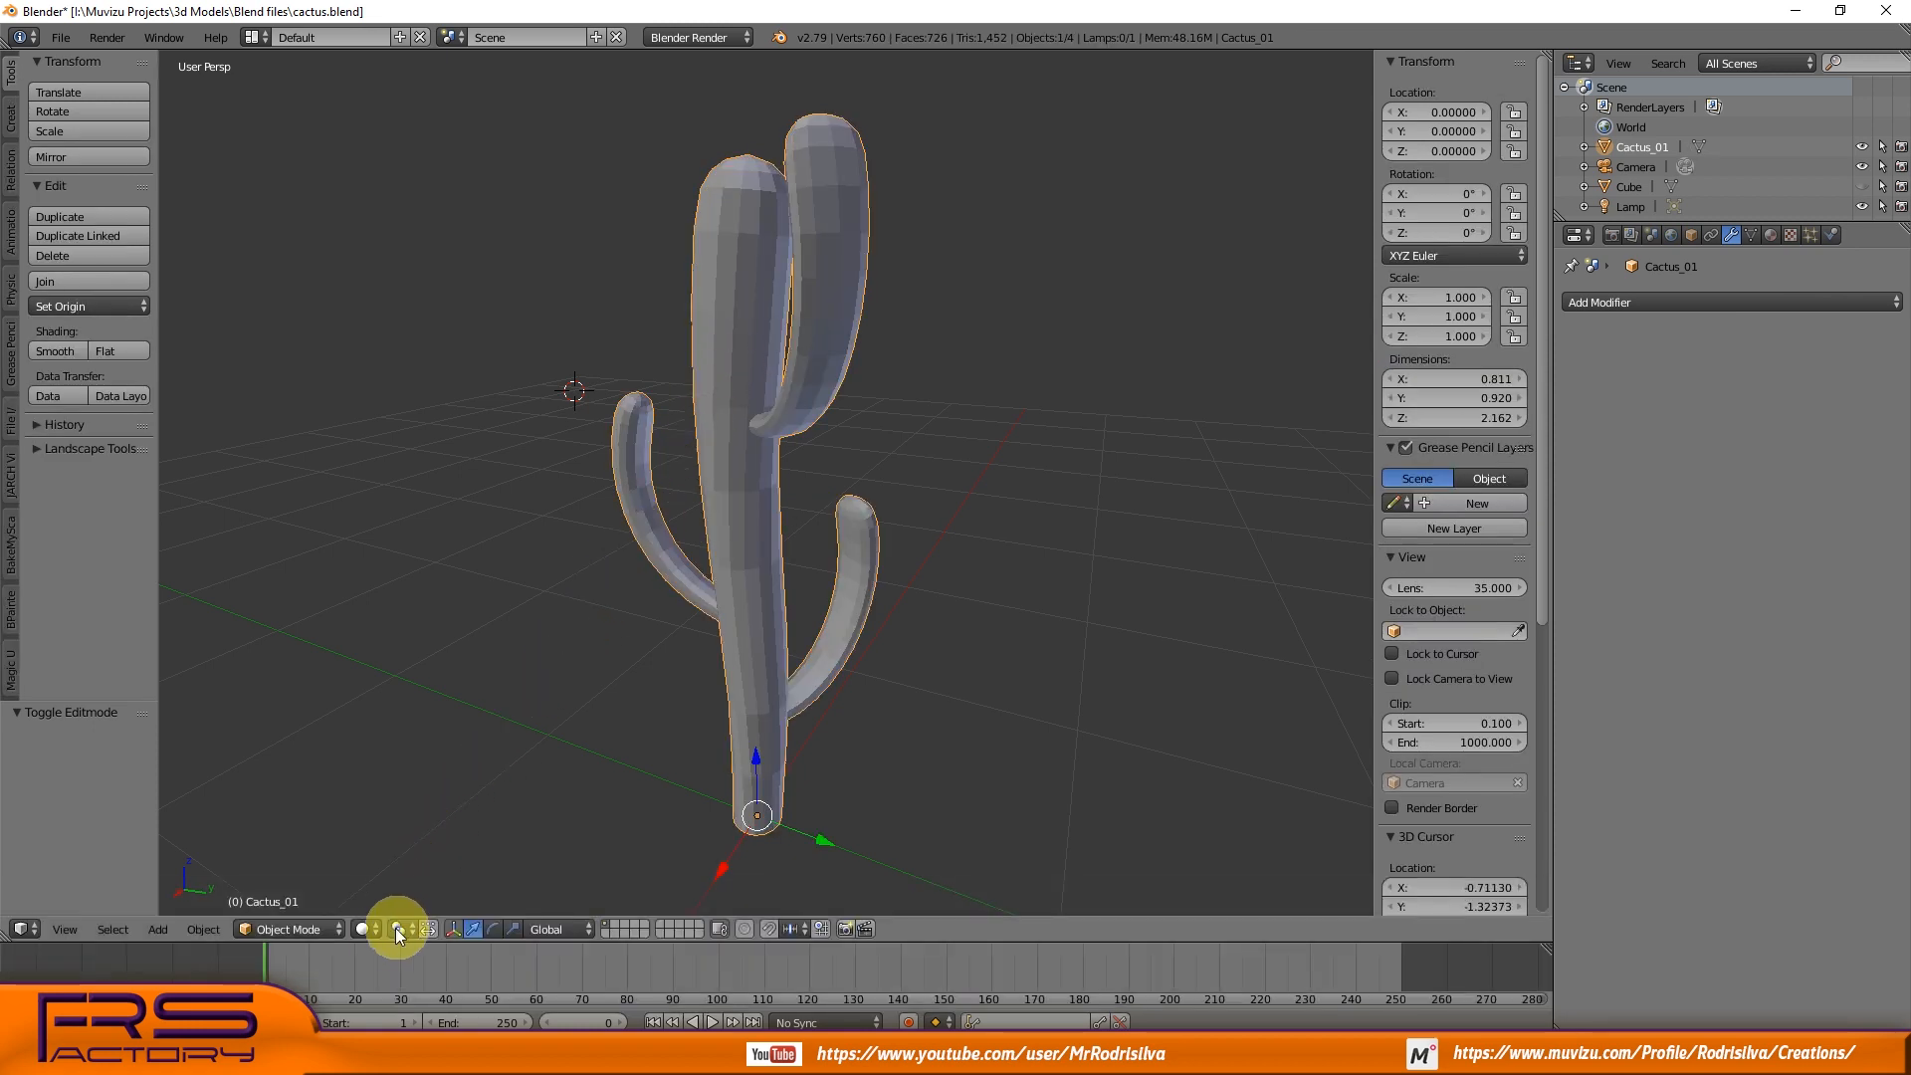
left_click(364, 933)
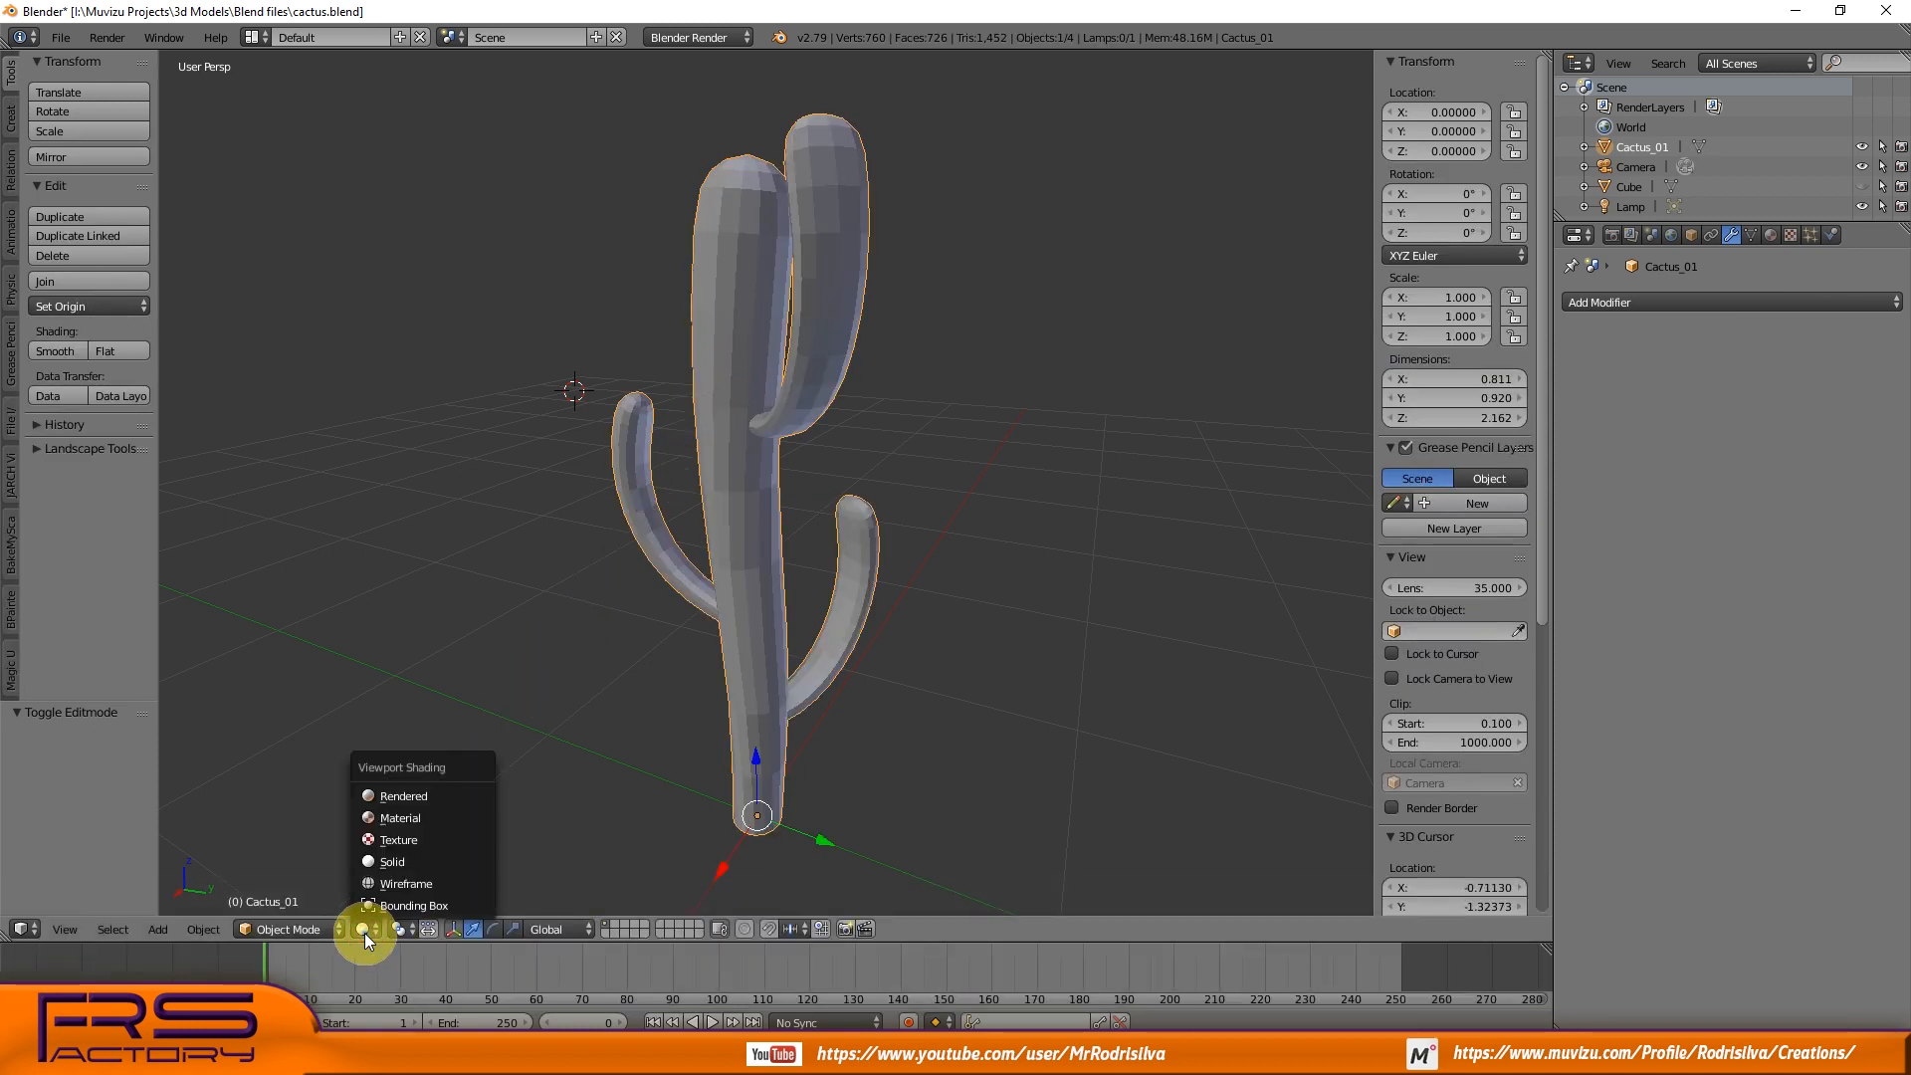
left_click(410, 820)
scroll(809, 541, "up", 3)
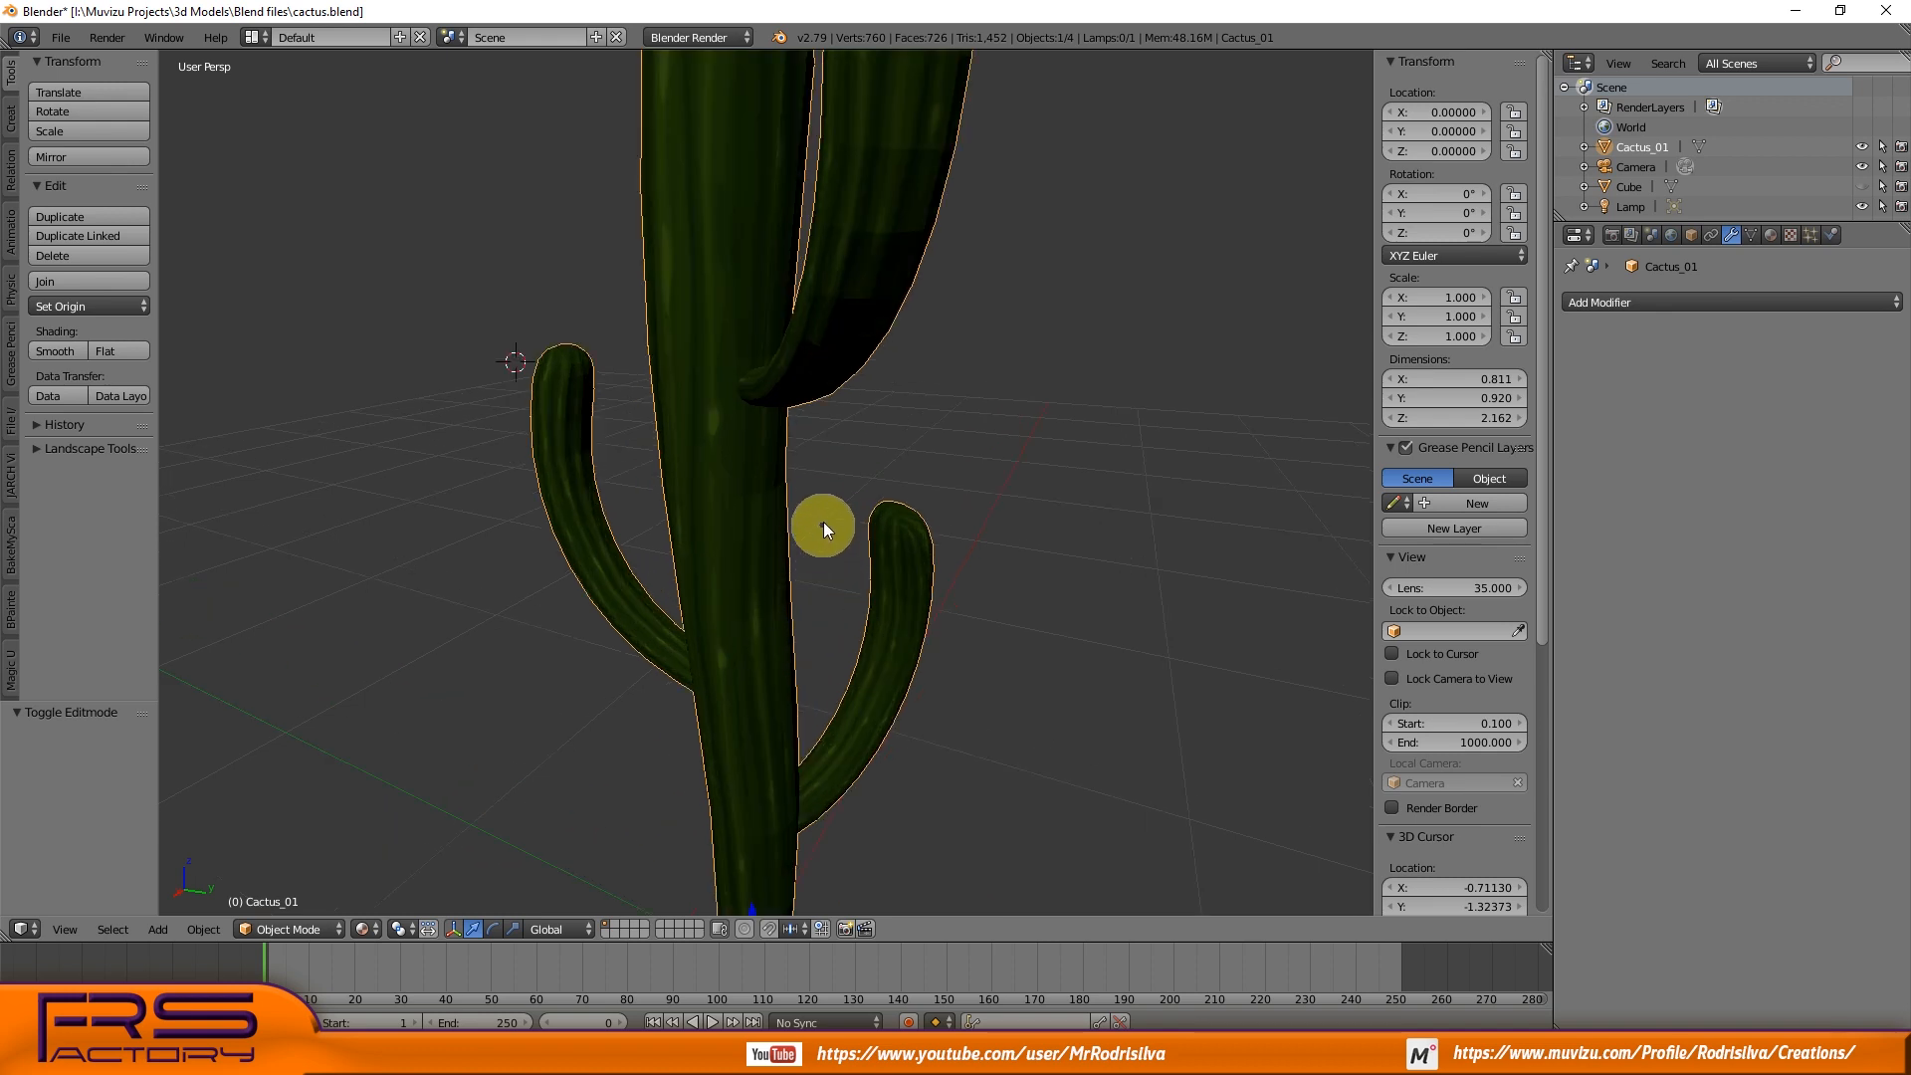
scroll(816, 517, "down", 3)
mouse_move(816, 509)
middle_mouse_down()
mouse_move(732, 518)
mouse_move(665, 493)
mouse_move(806, 502)
middle_mouse_up()
scroll(798, 587, "up", 1)
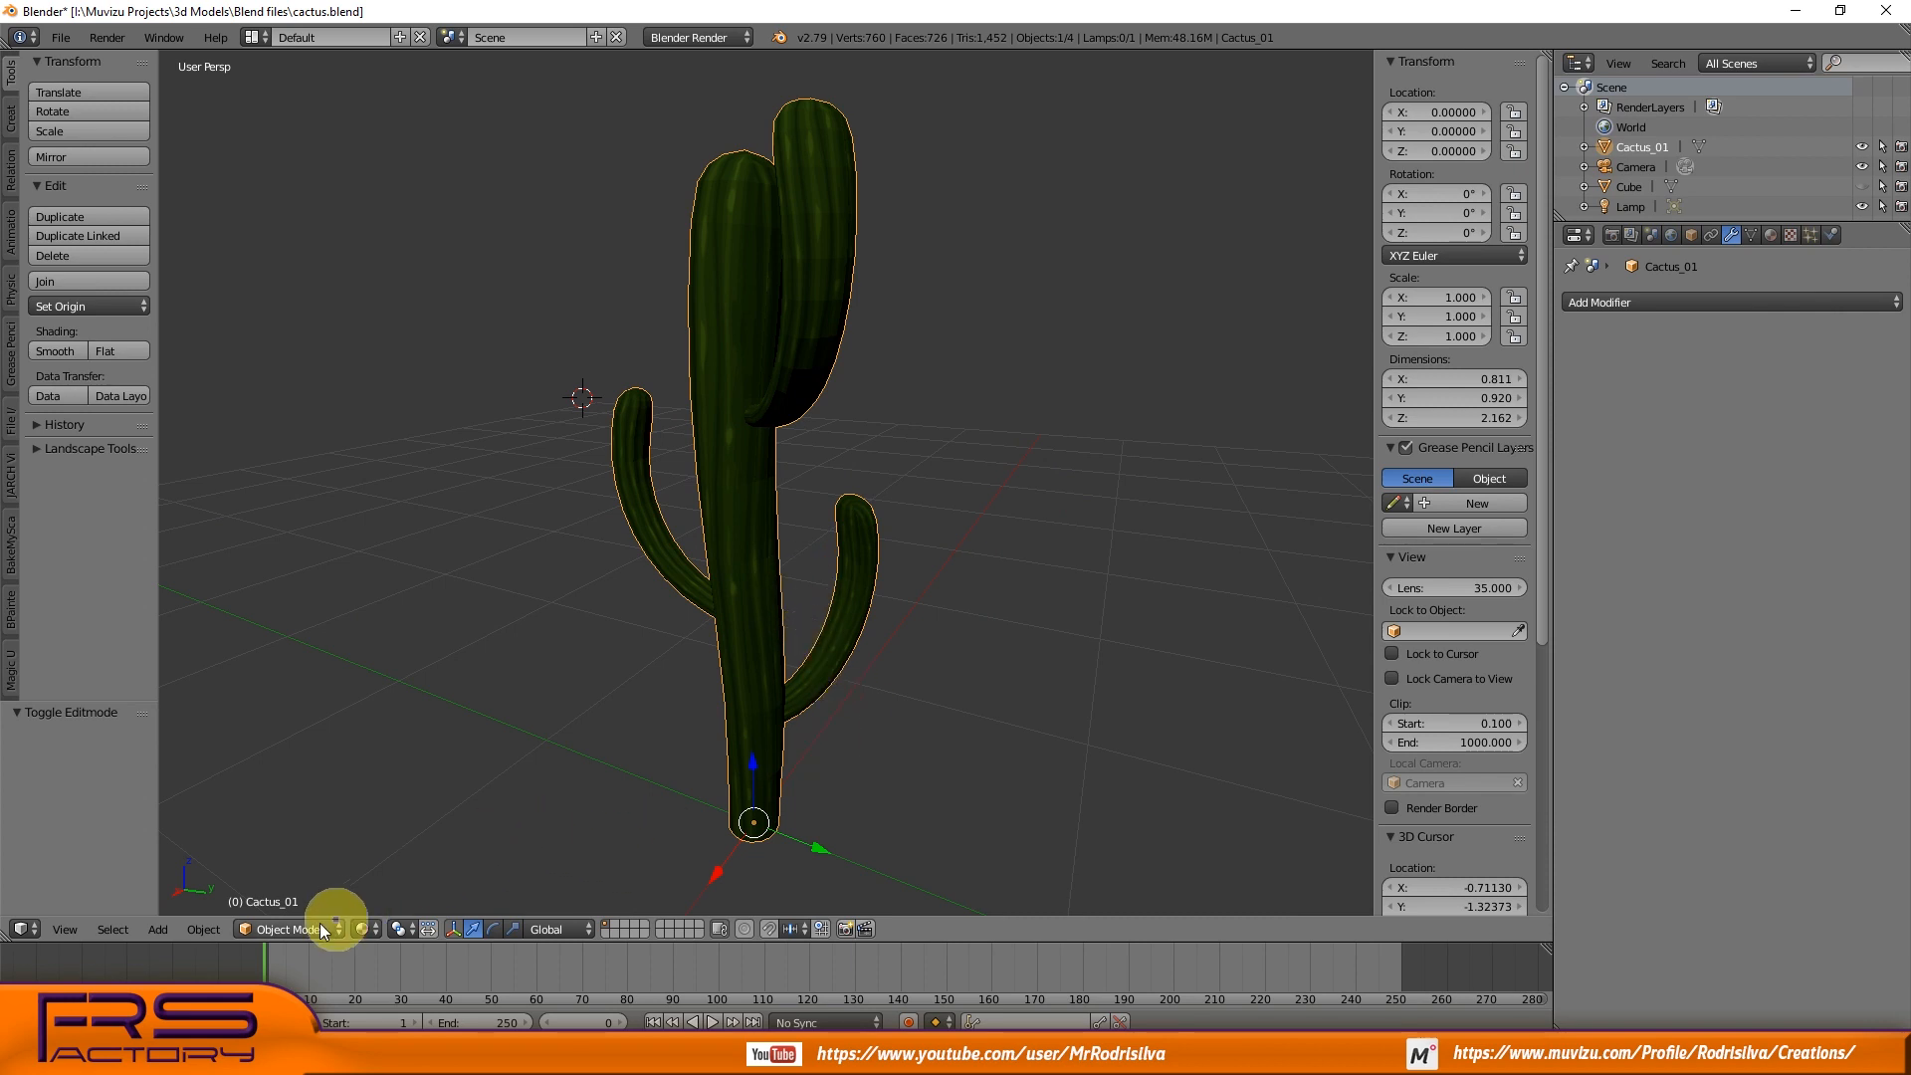
- Apply the cactus's location, followed by its rotation and scale
left_click(204, 930)
mouse_move(243, 781)
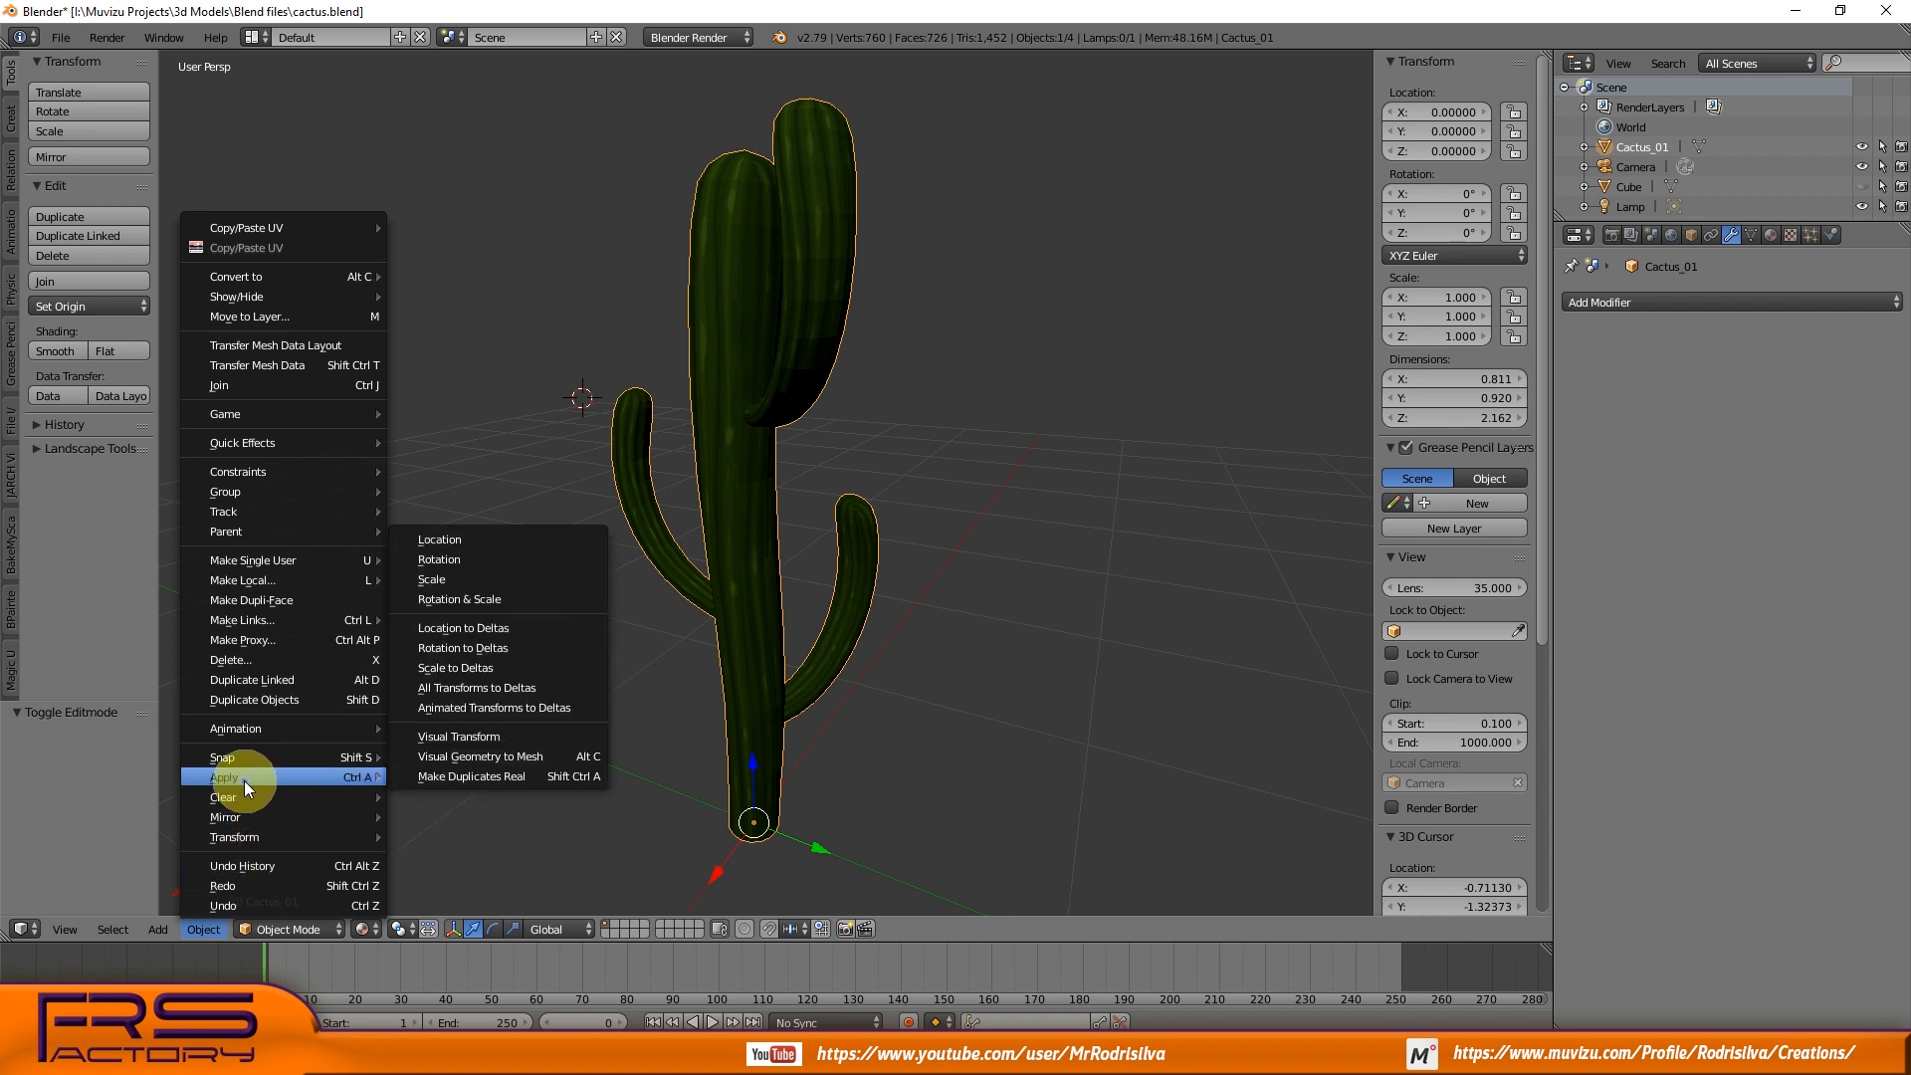
left_click(446, 542)
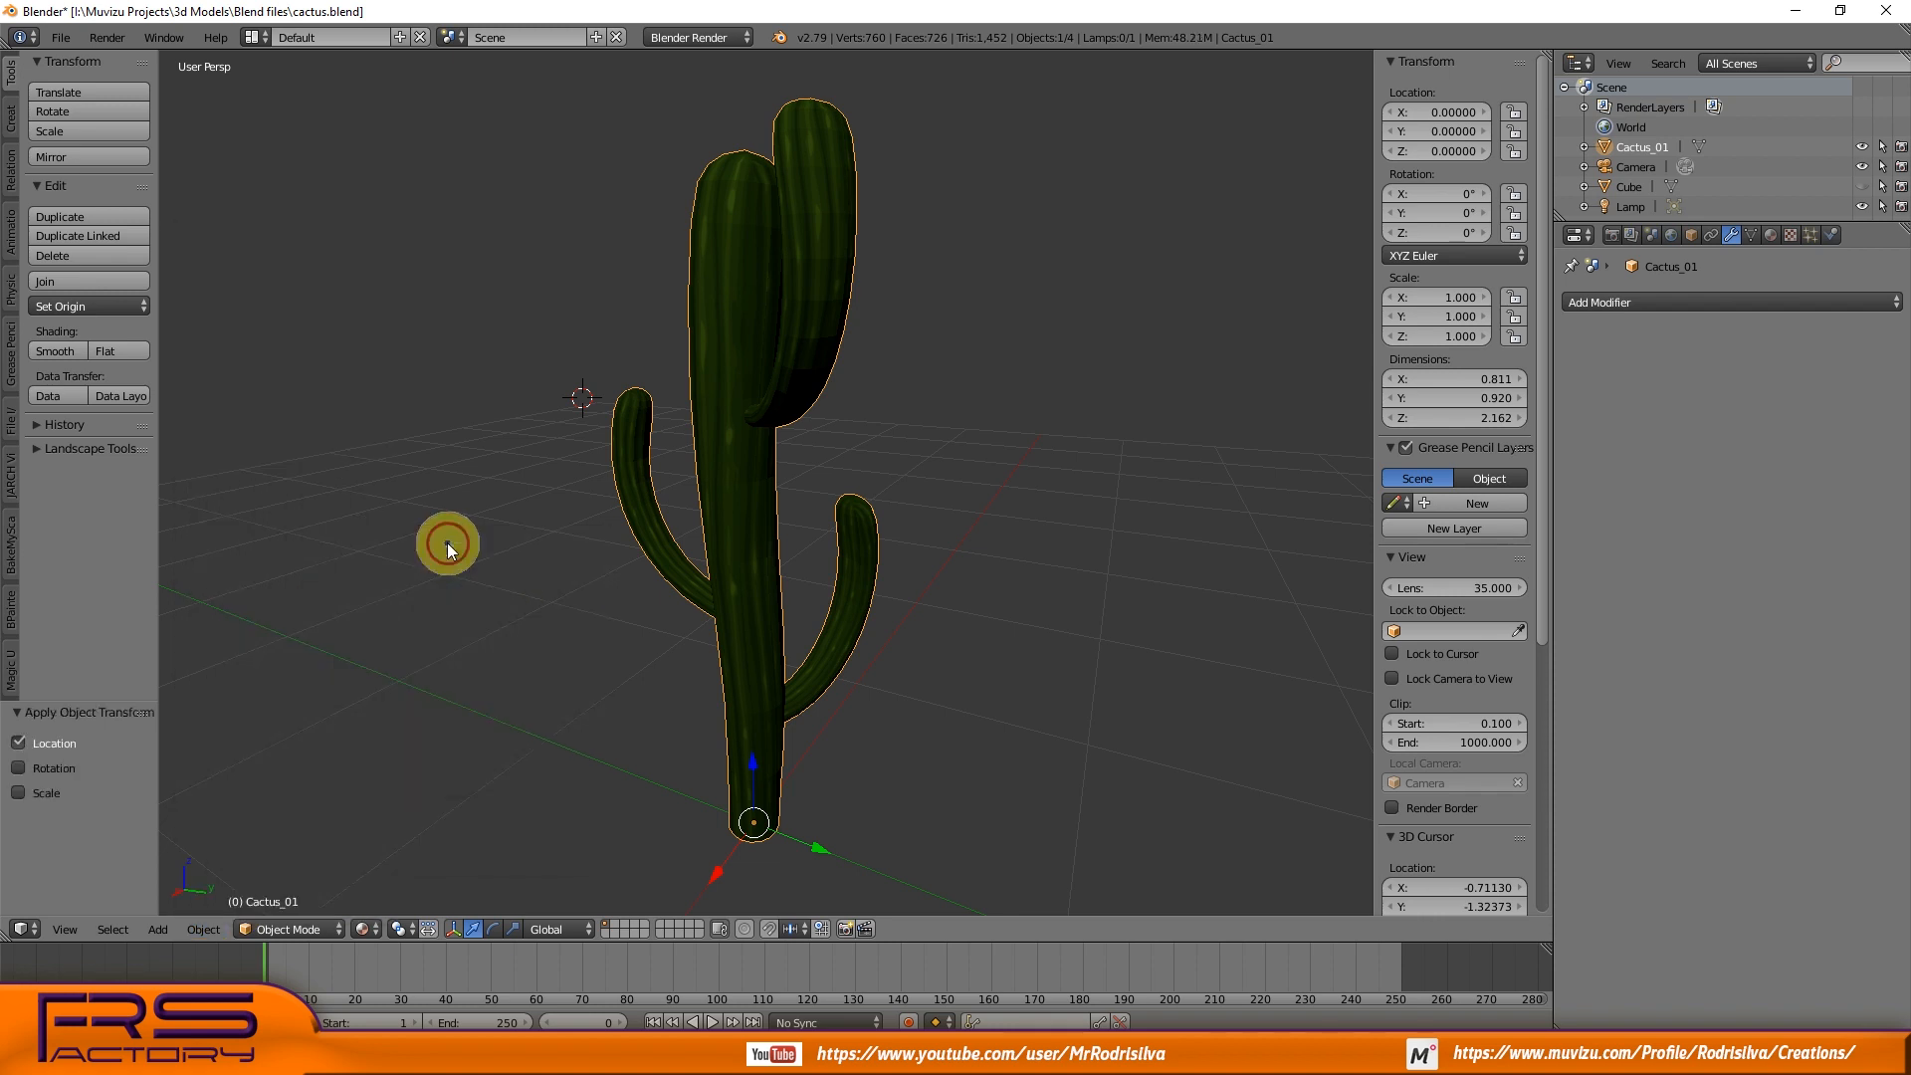
left_click(204, 929)
mouse_move(242, 780)
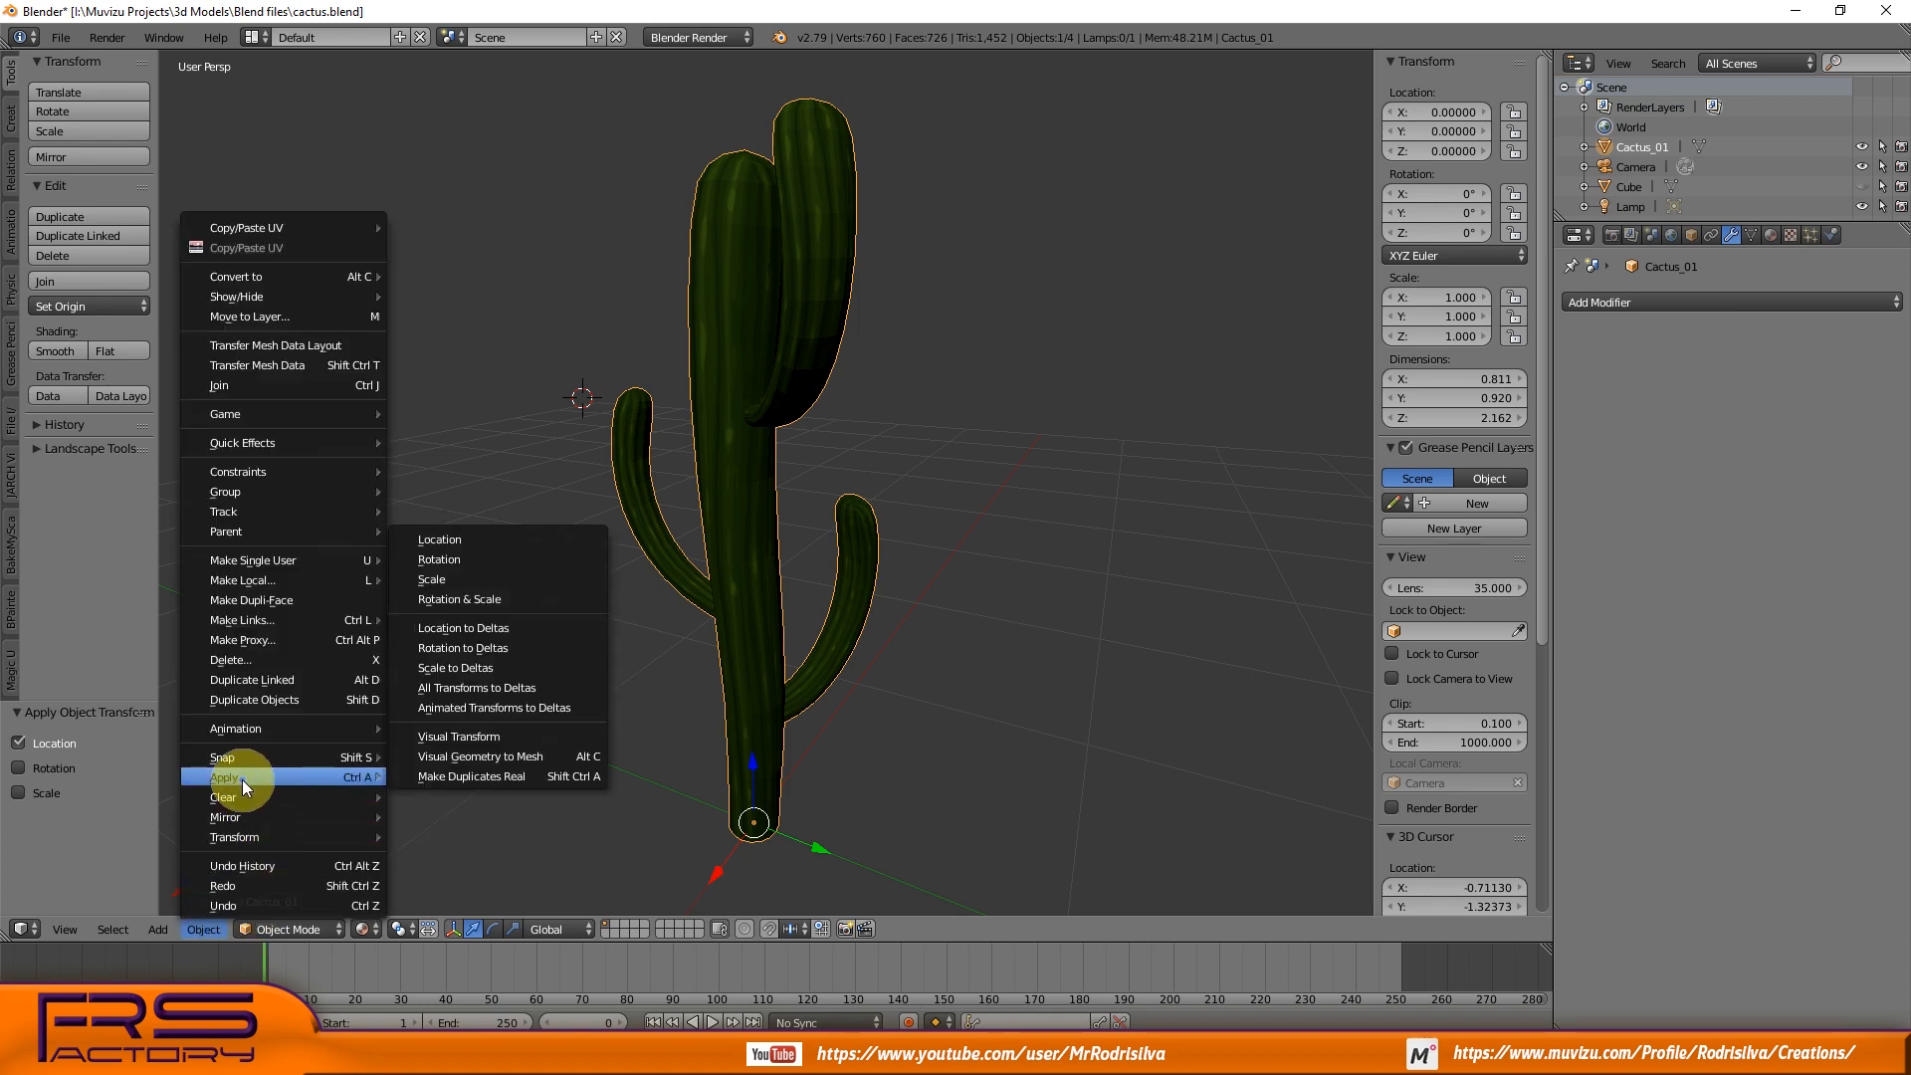
left_click(481, 603)
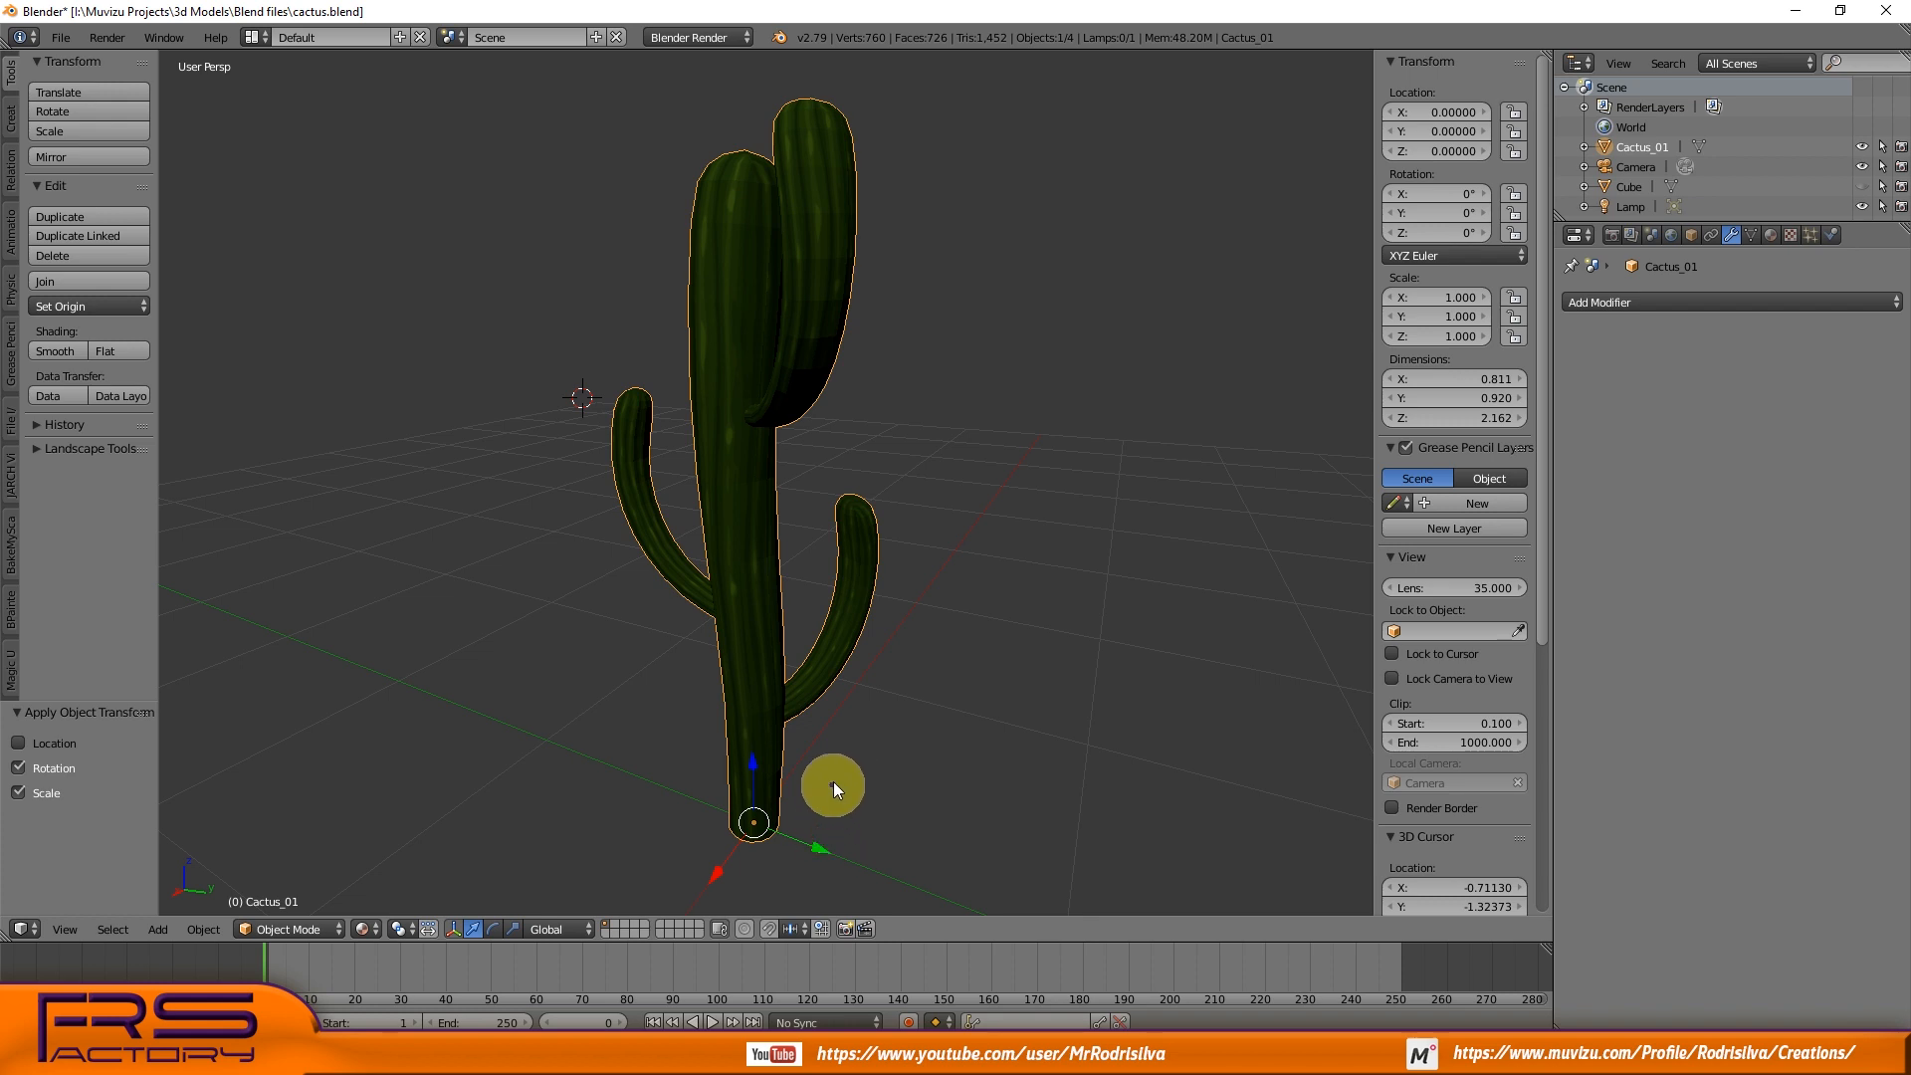
- Compare smooth and flat shading on the cactus's upper arms, and keep the whole model shaded Smooth
middle_click_drag(785, 862, 815, 396)
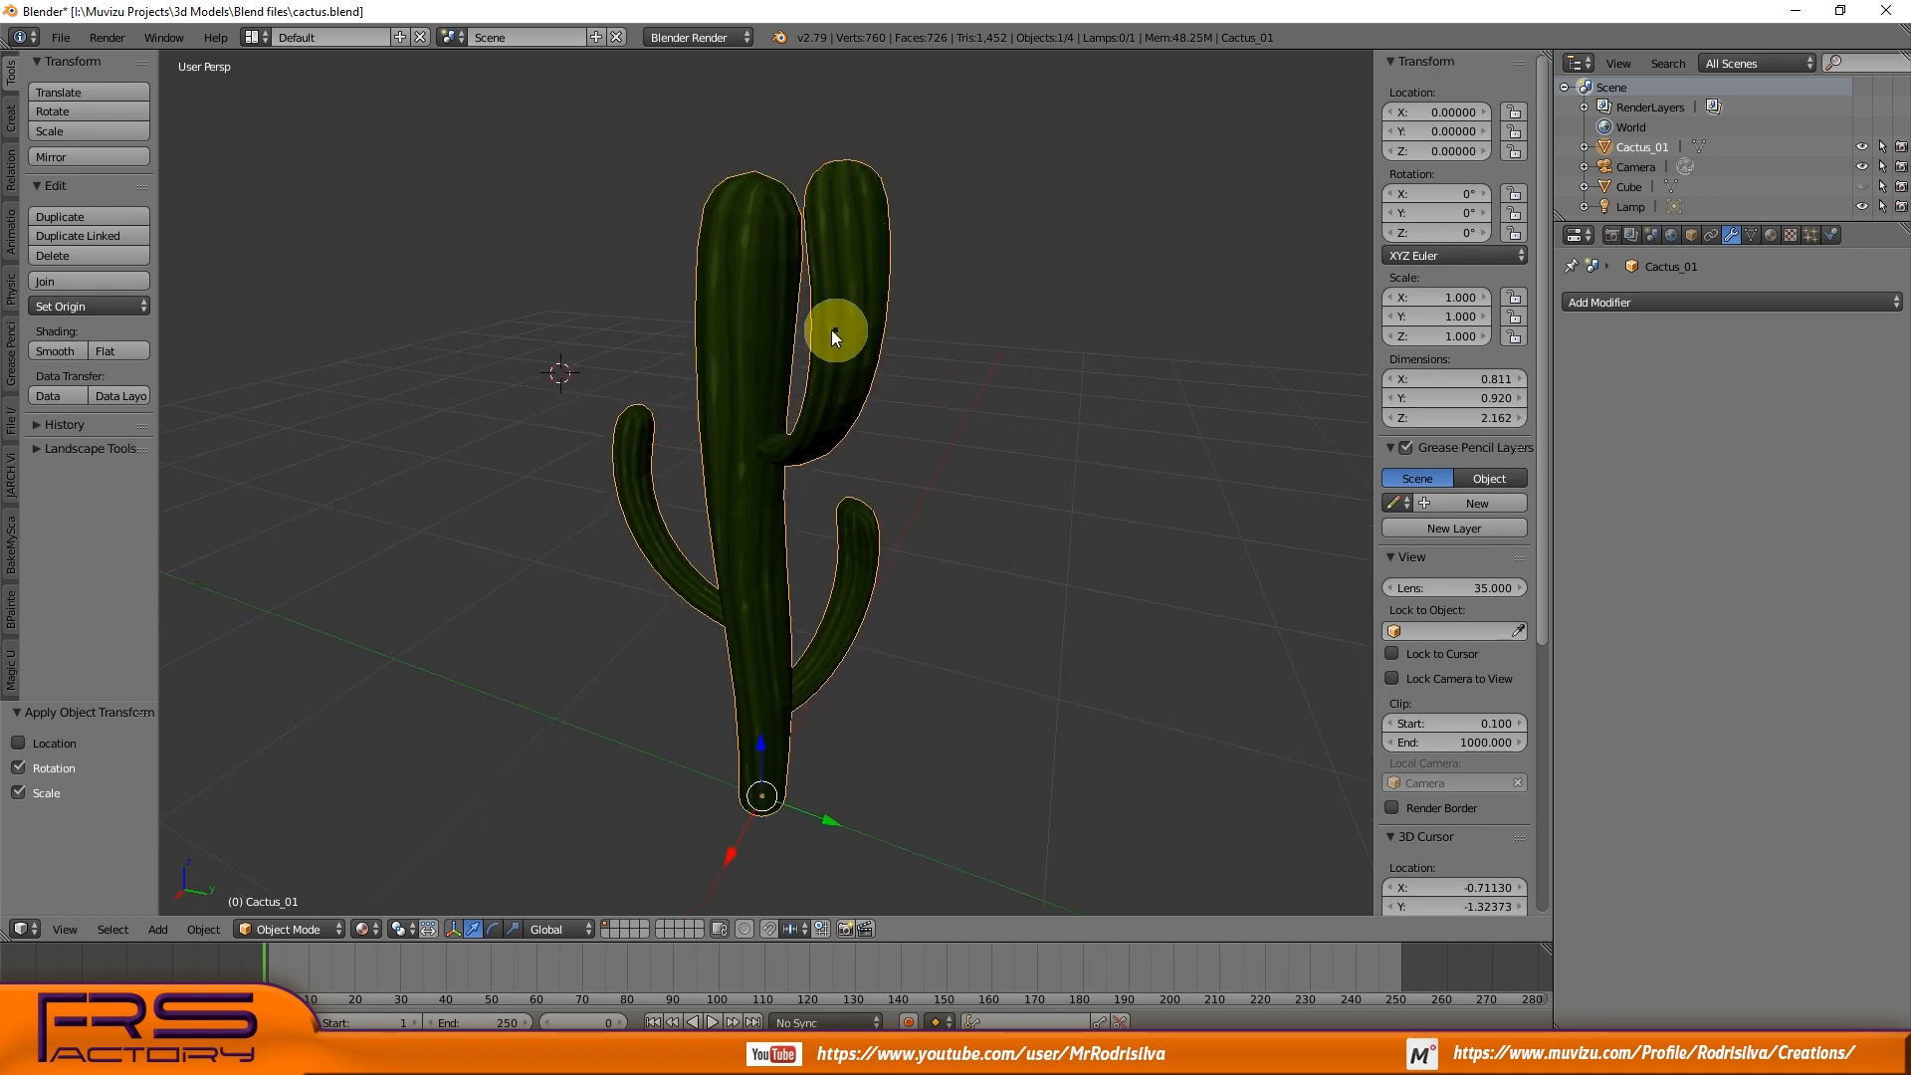
left_click(58, 352)
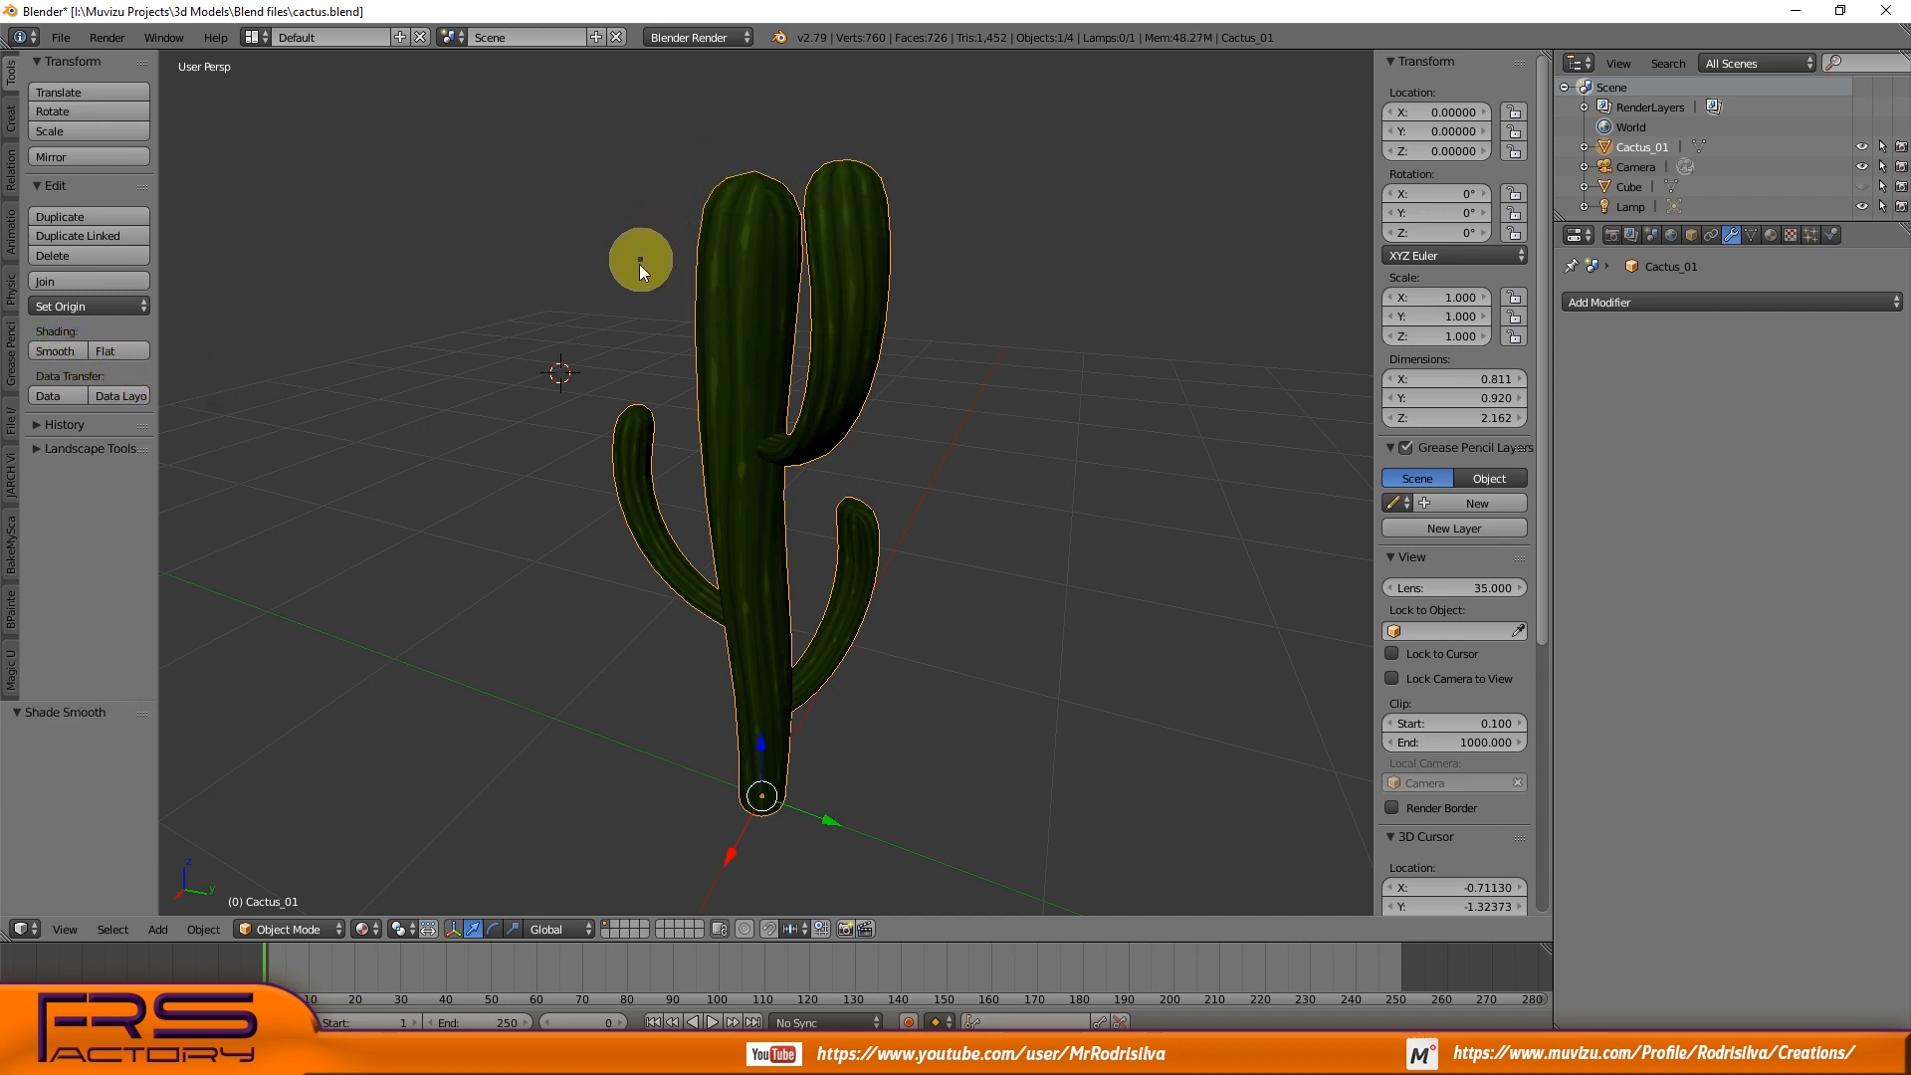
scroll(924, 291, "up", 3)
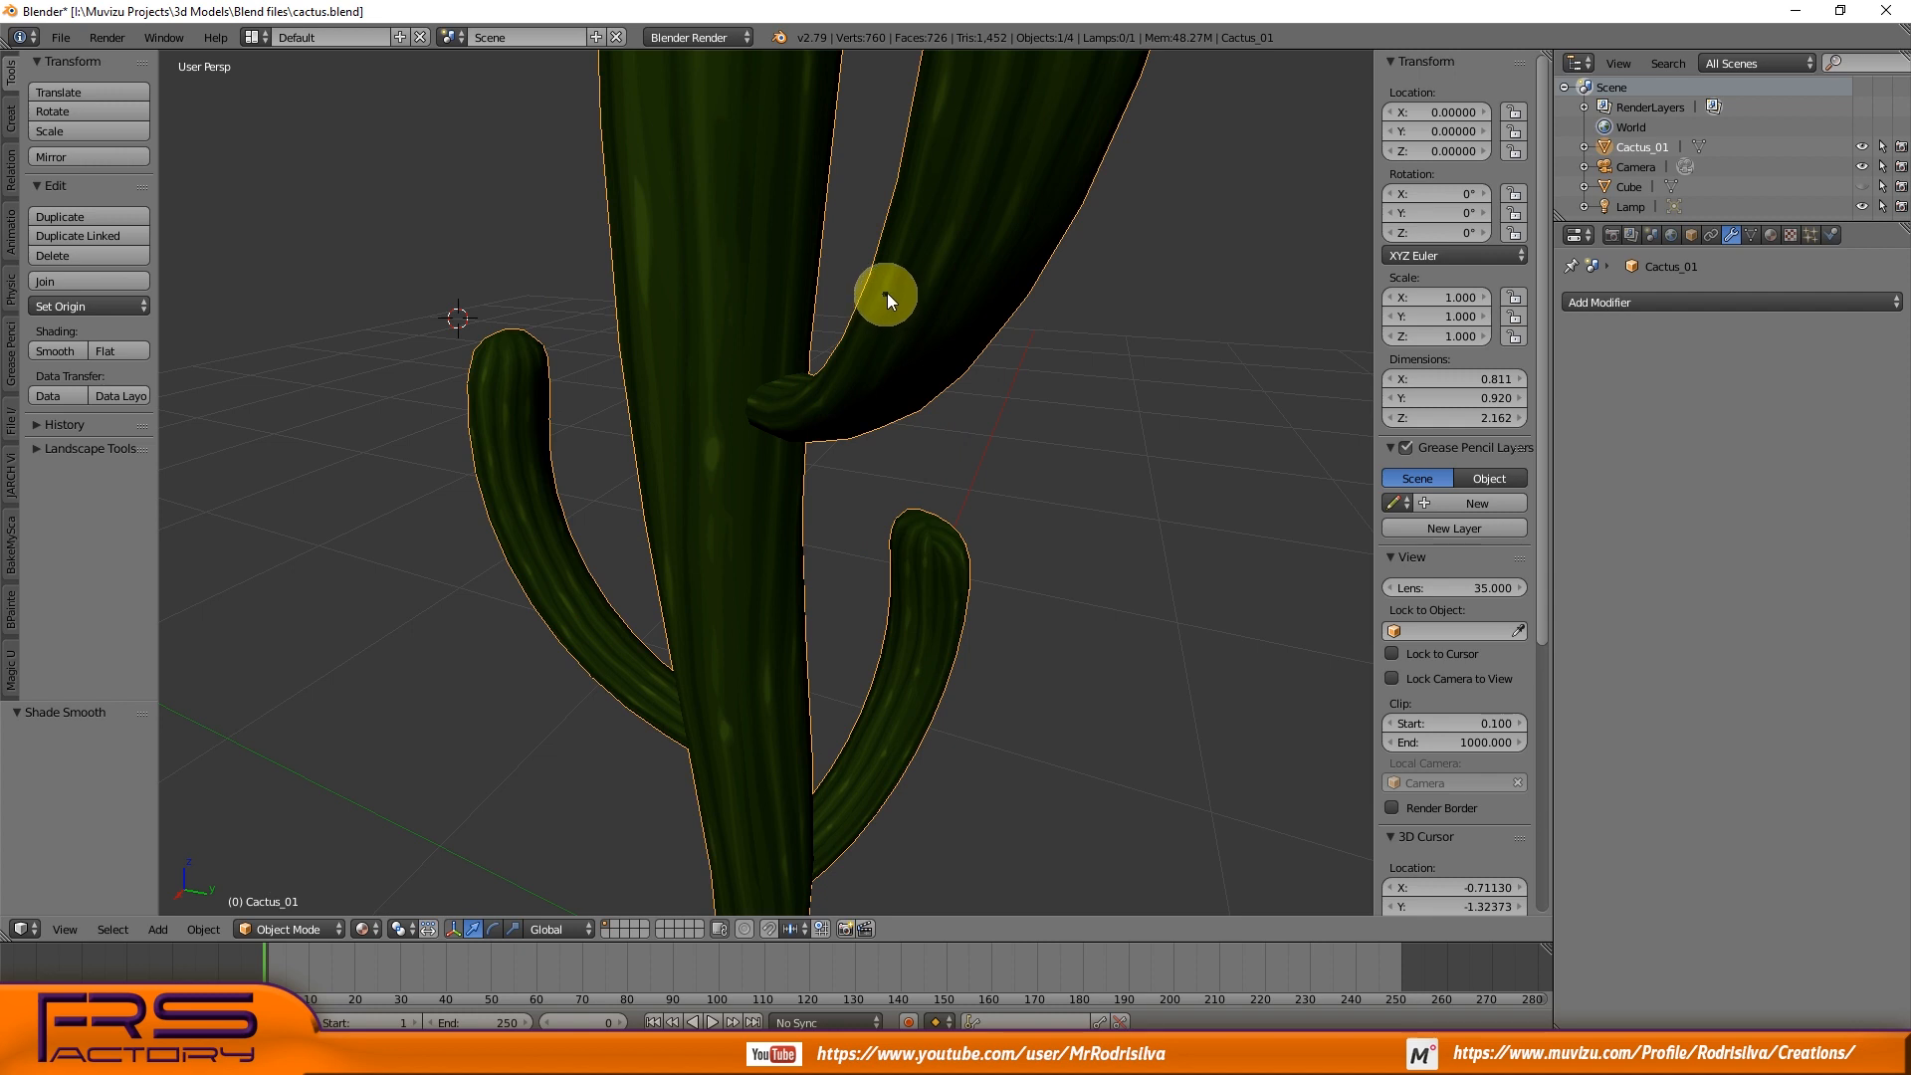
middle_click_drag(898, 218, 858, 442, "shift")
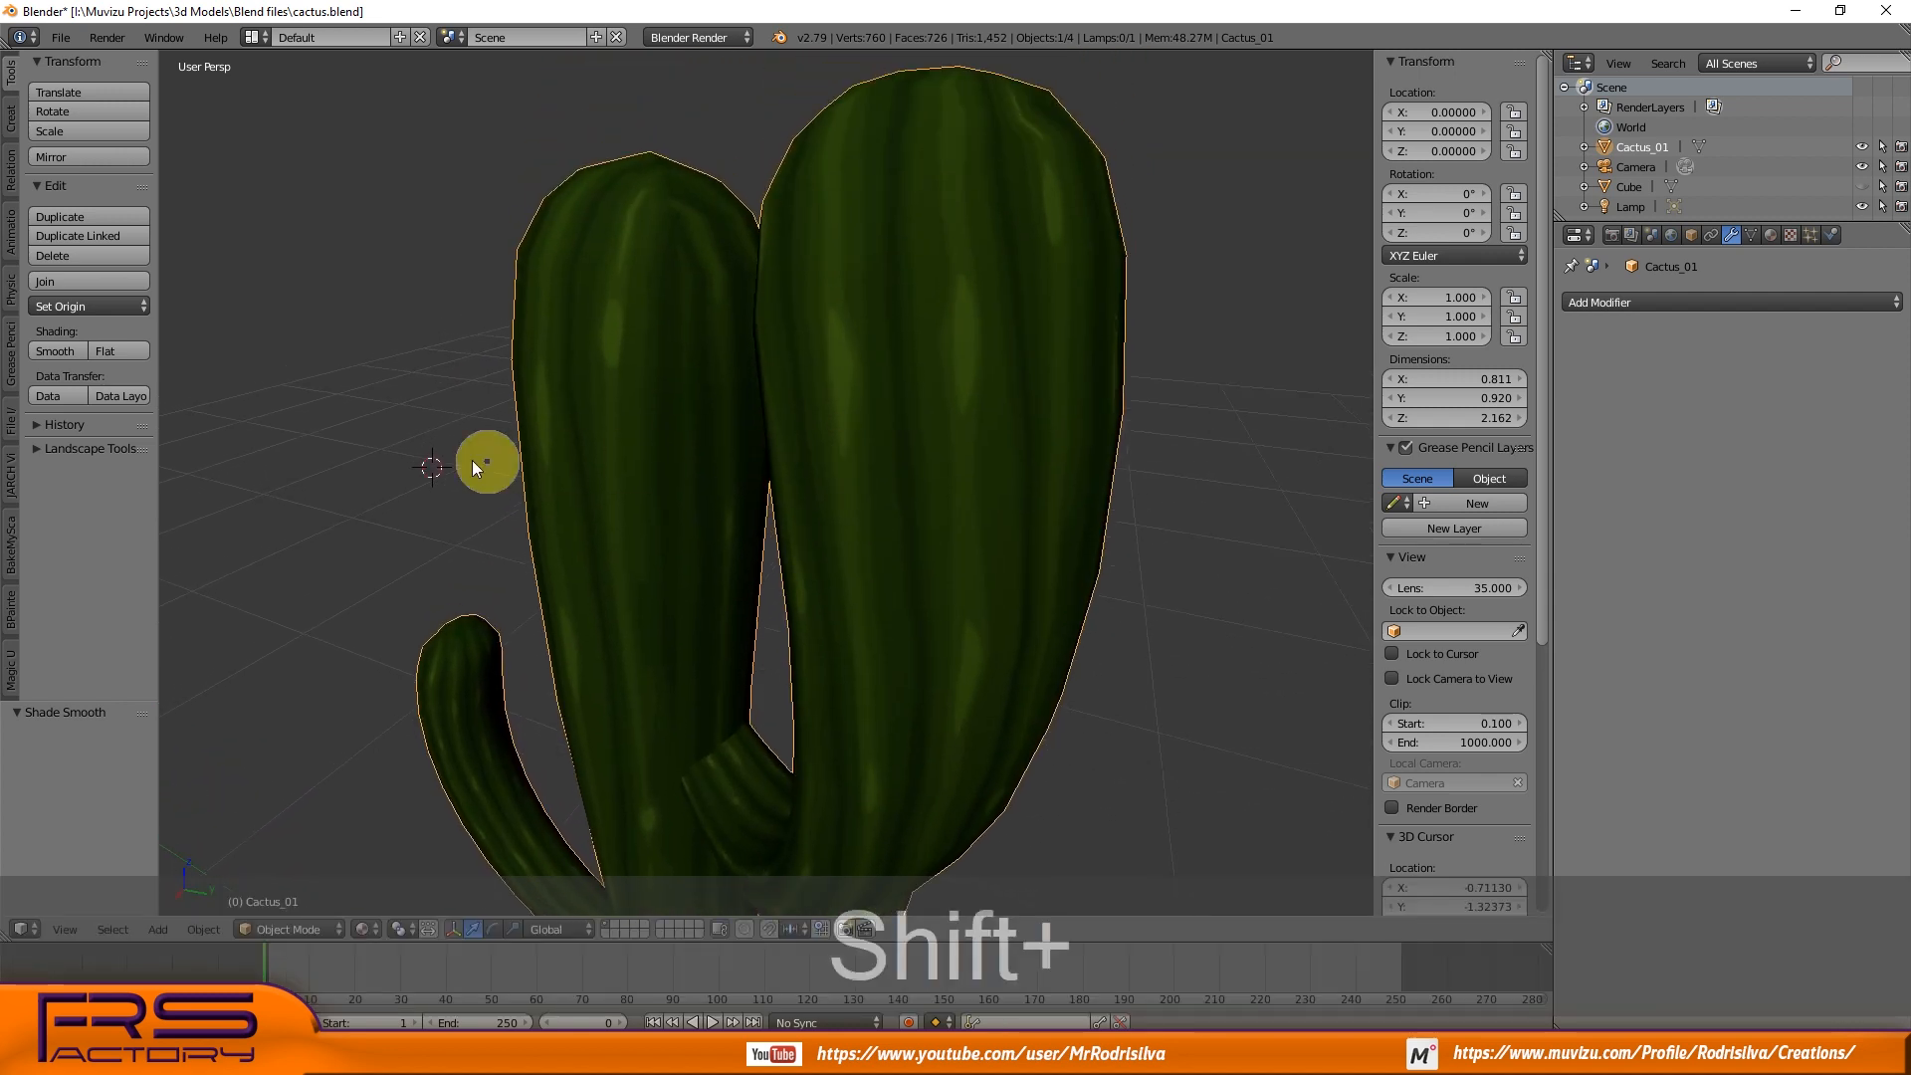
left_click(118, 352)
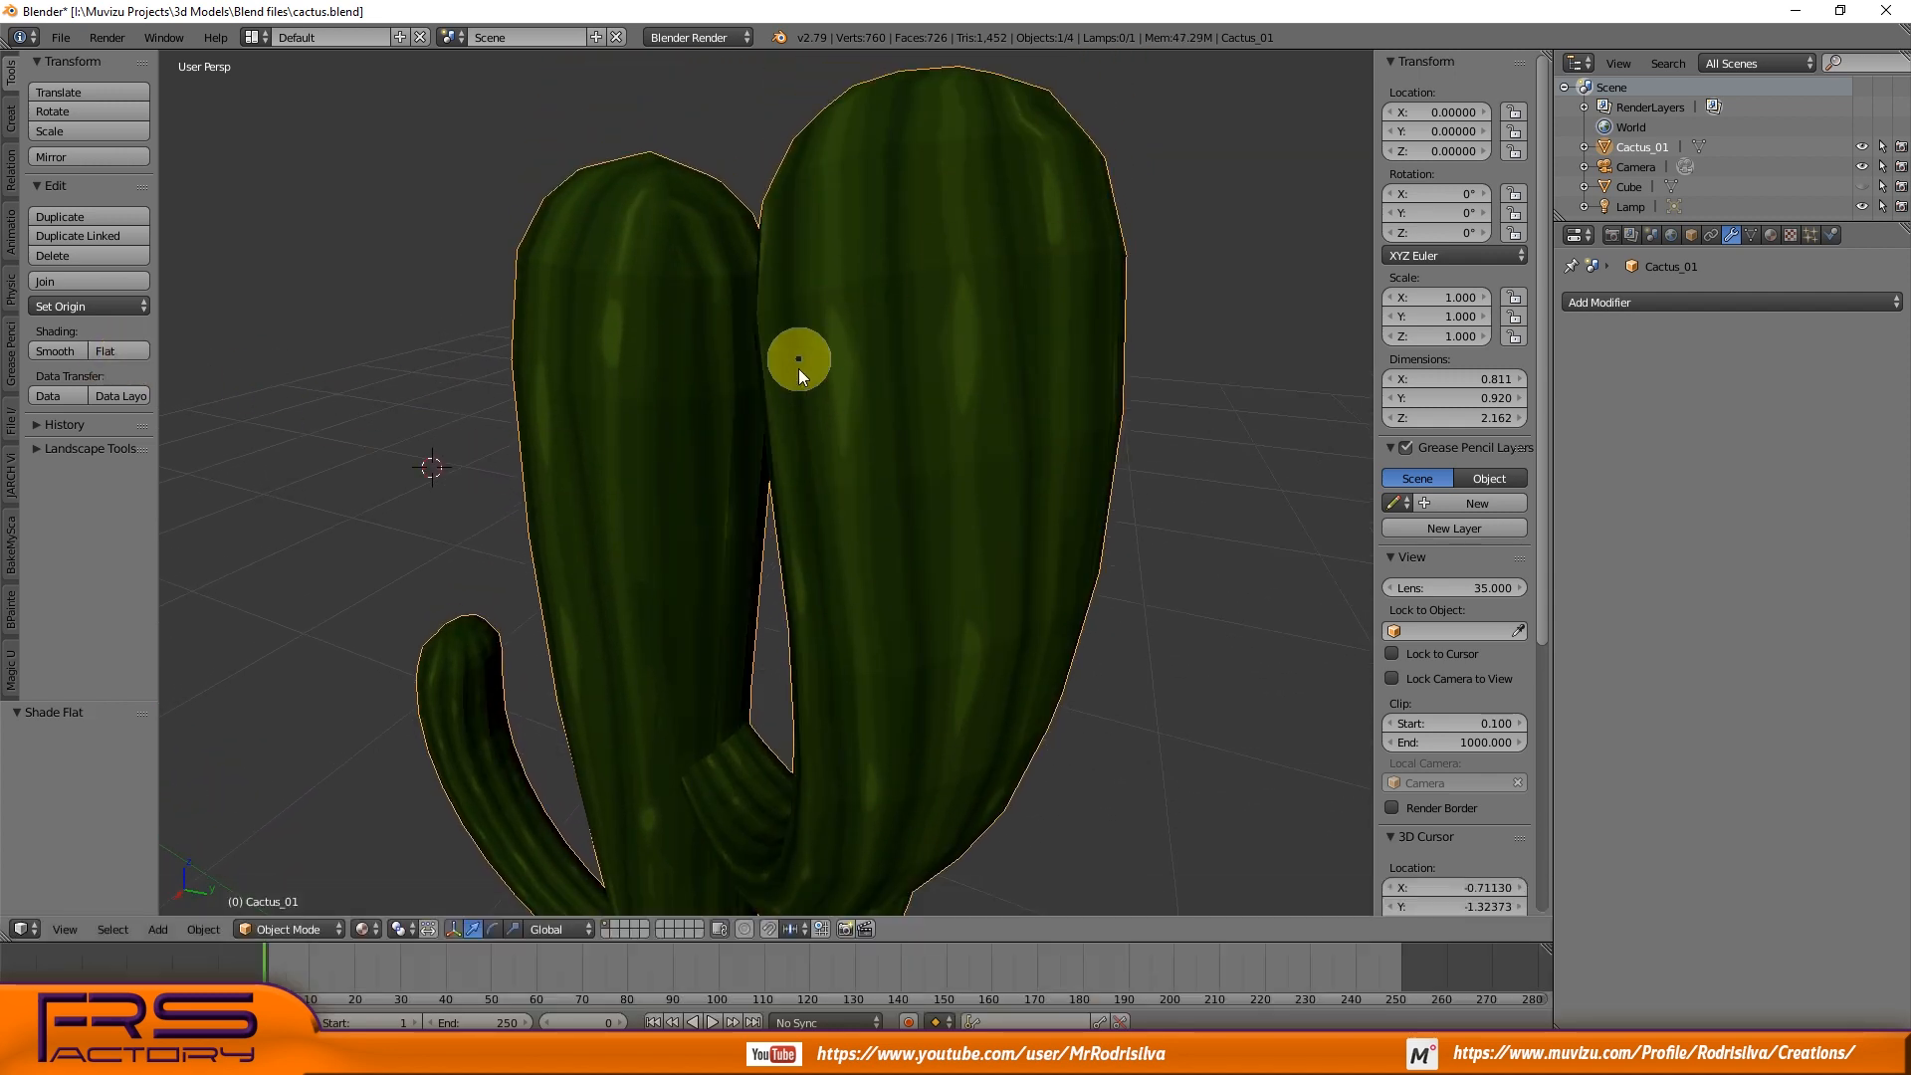
left_click(56, 354)
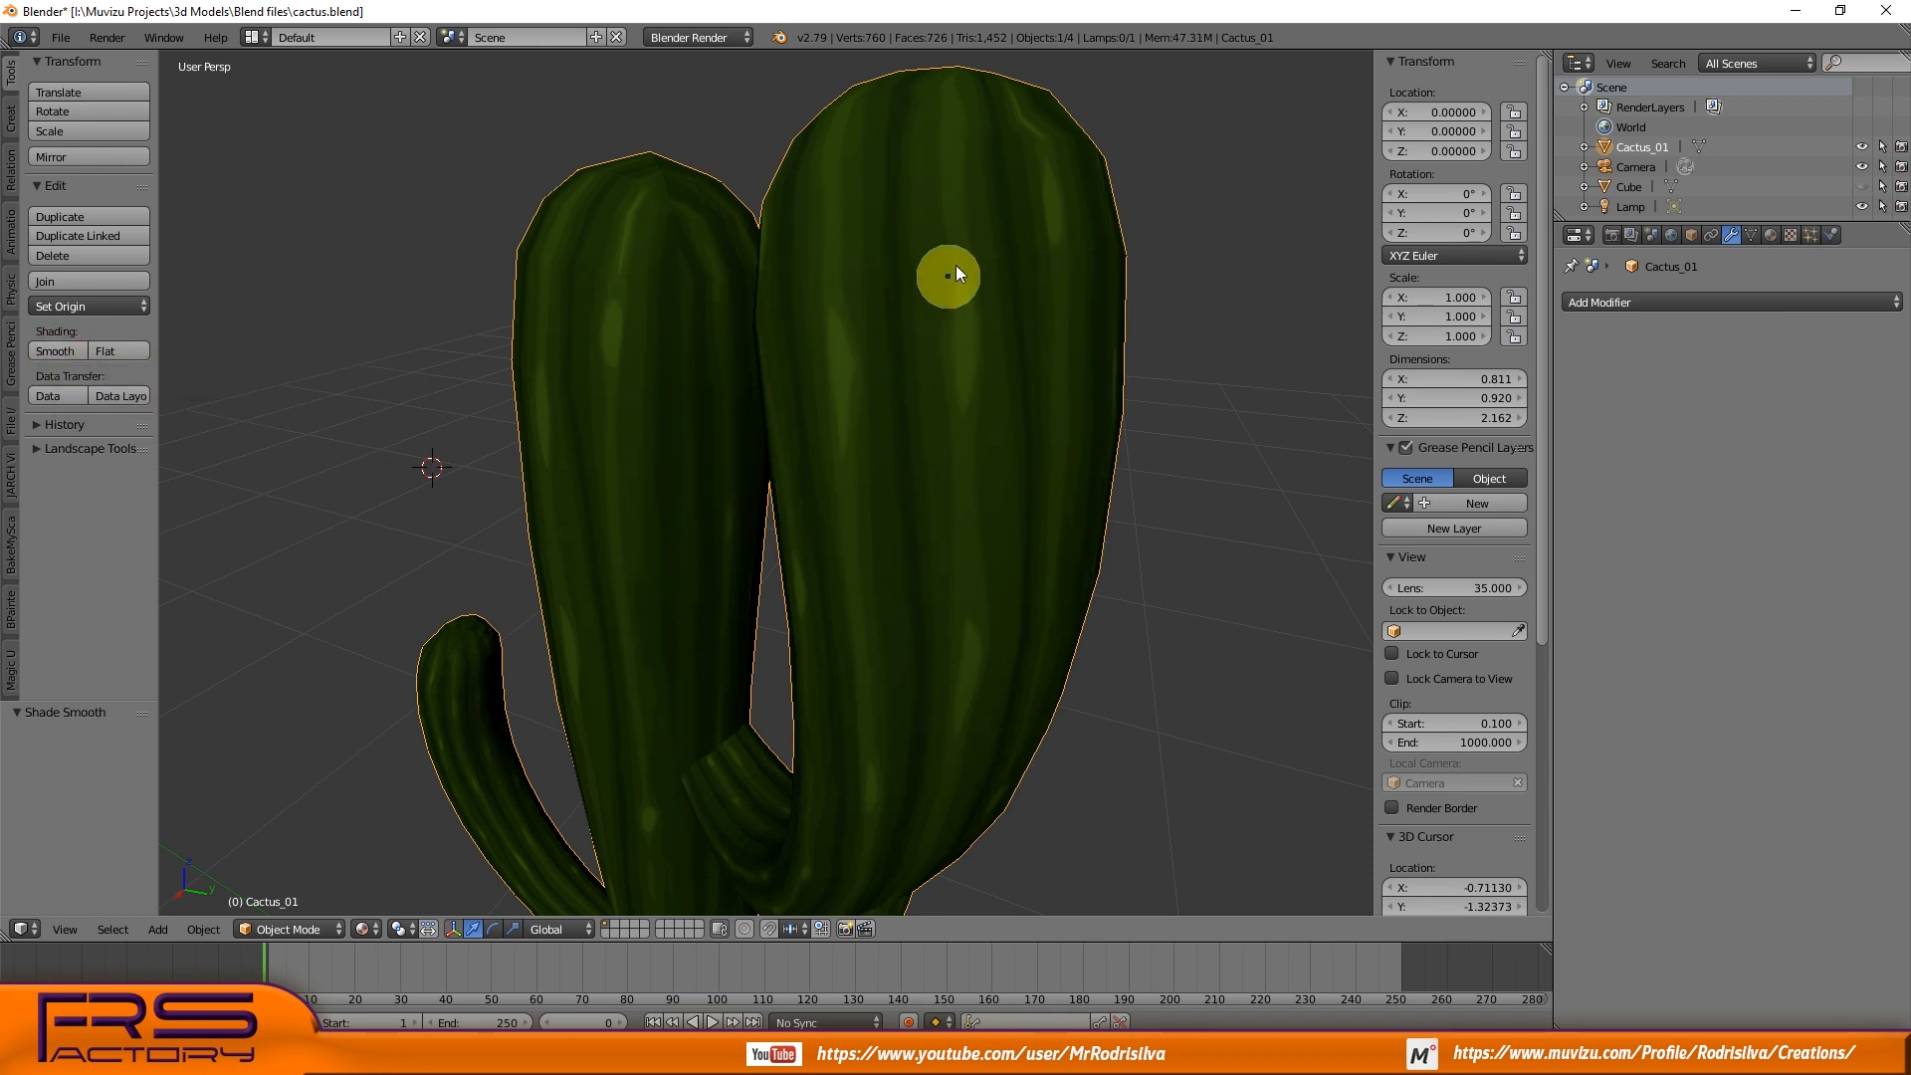
scroll(918, 575, "down", 5)
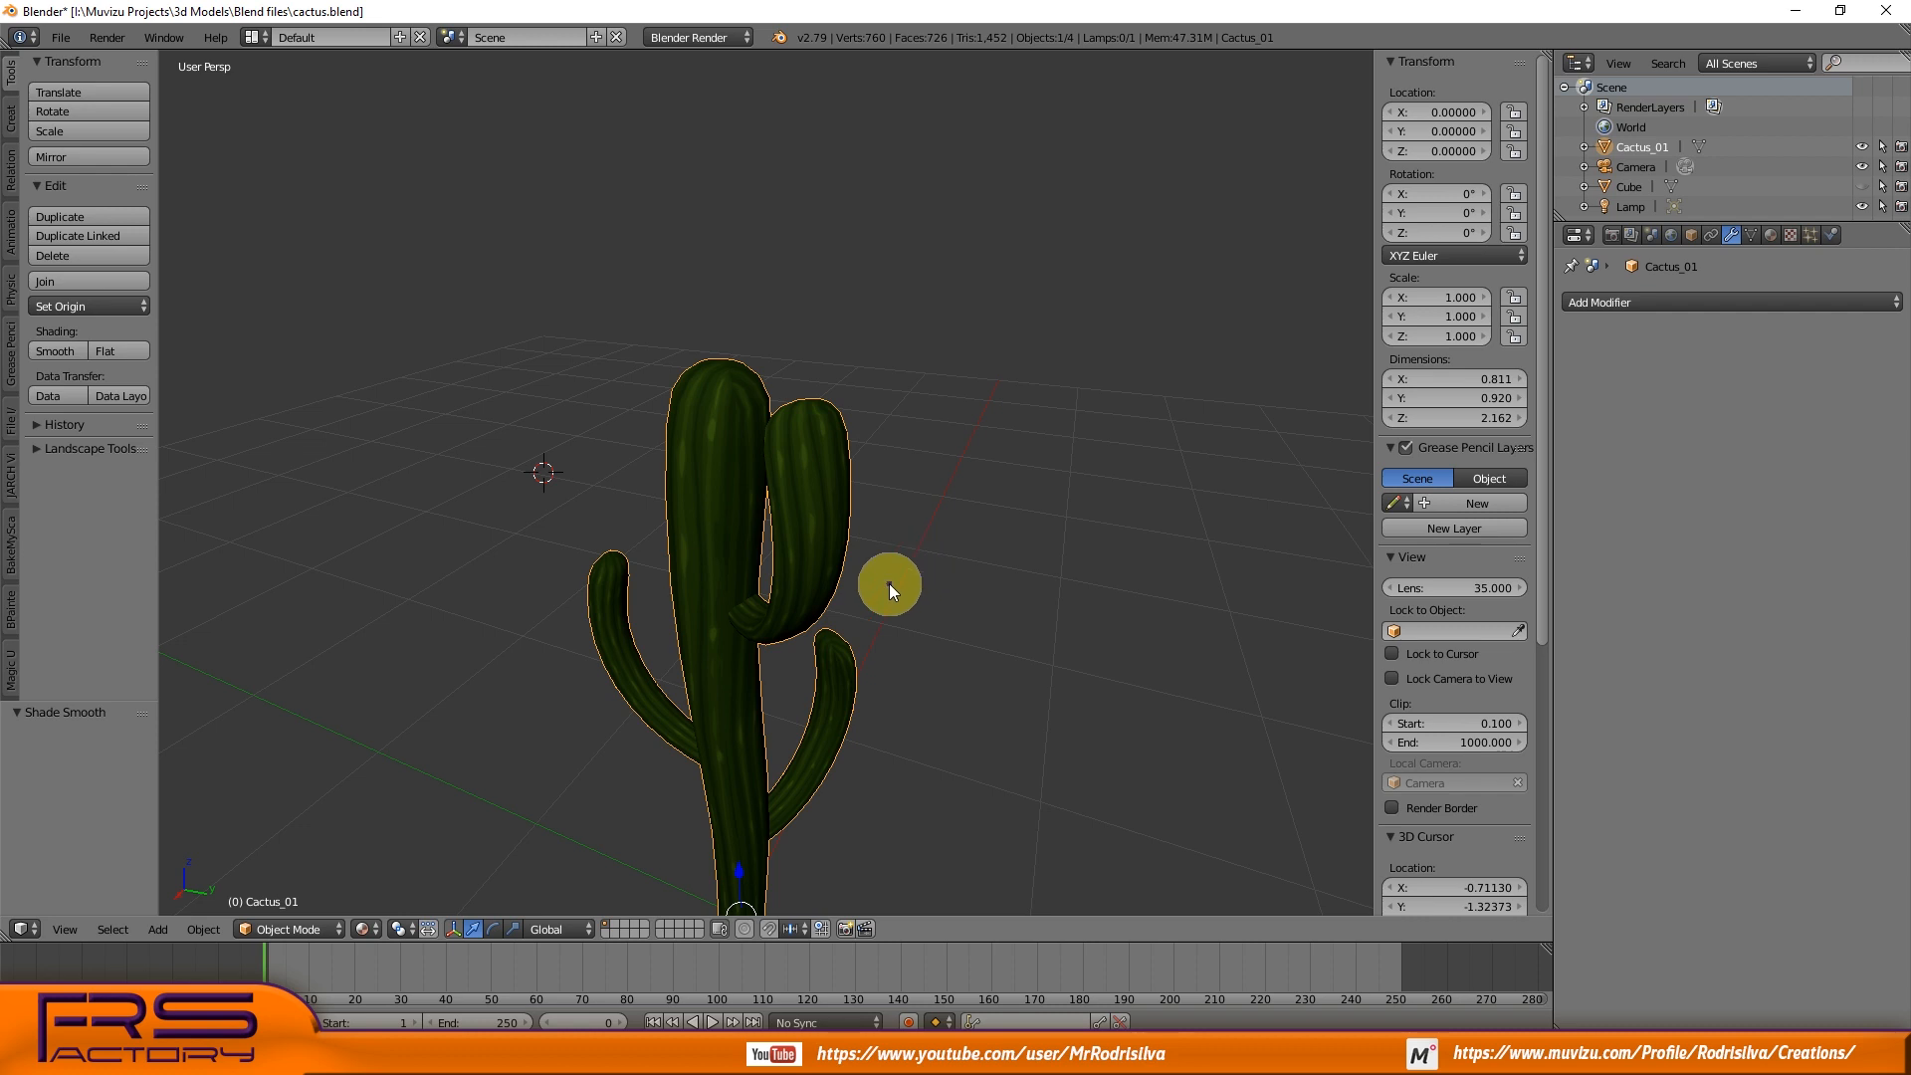
scroll(876, 585, "down", 2)
middle_click_drag(866, 585, 906, 451, "shift")
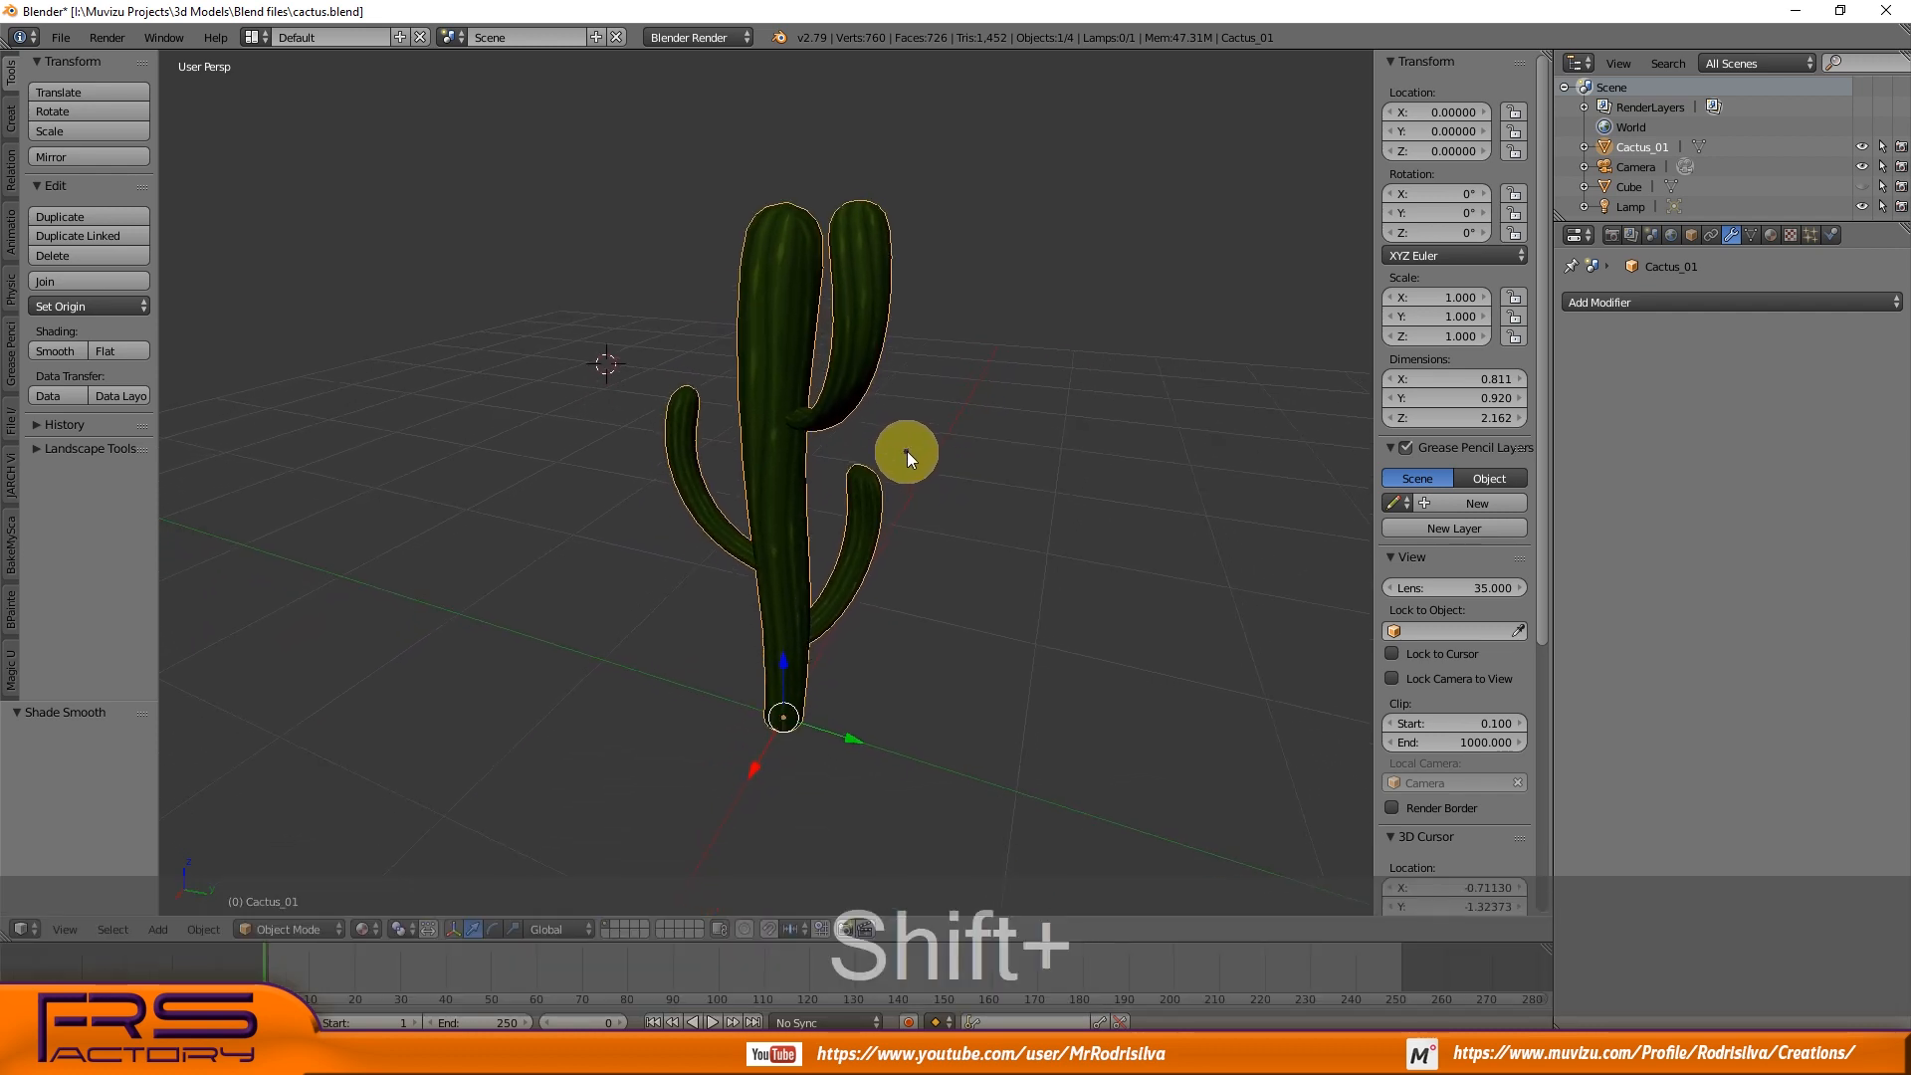
scroll(906, 448, "up", 3)
scroll(906, 445, "down", 3)
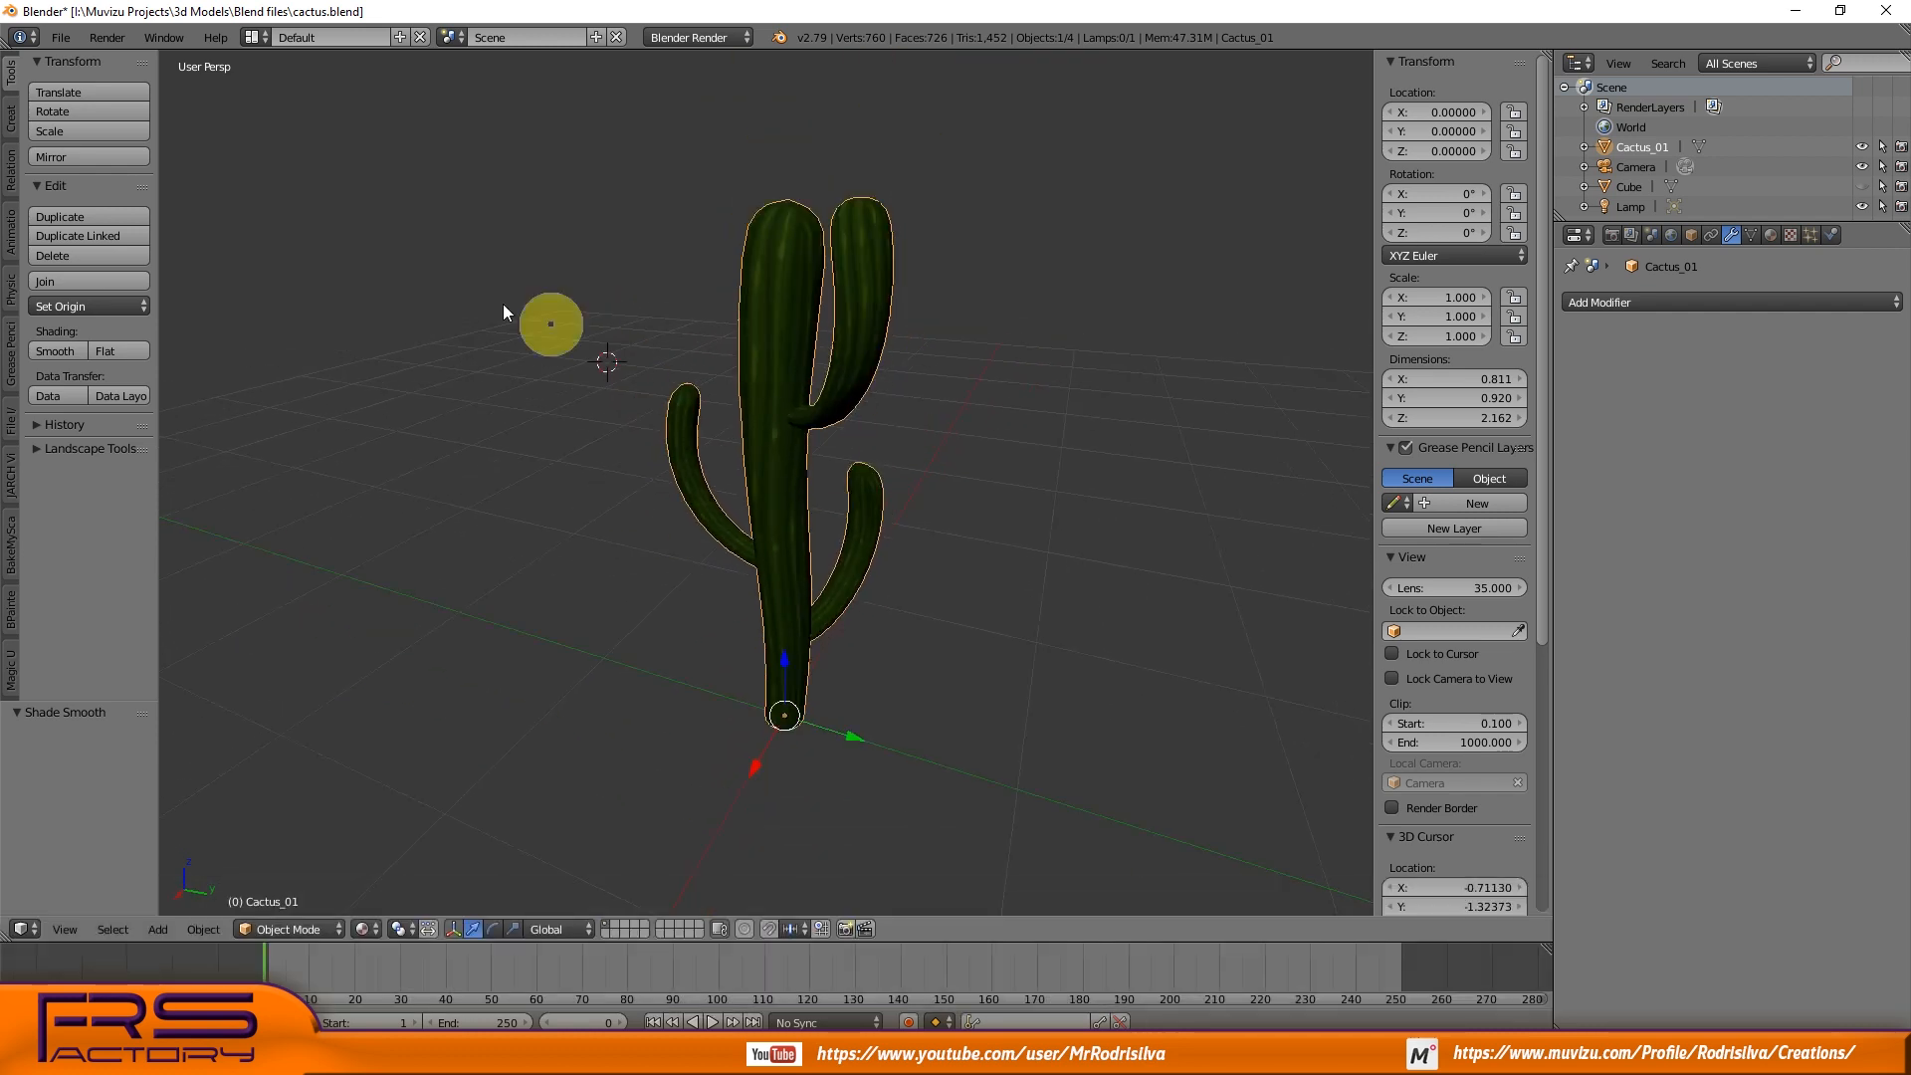
- Start an FBX export of the cactus as CactusTuto2.fbx and review the Main export options
left_click(60, 36)
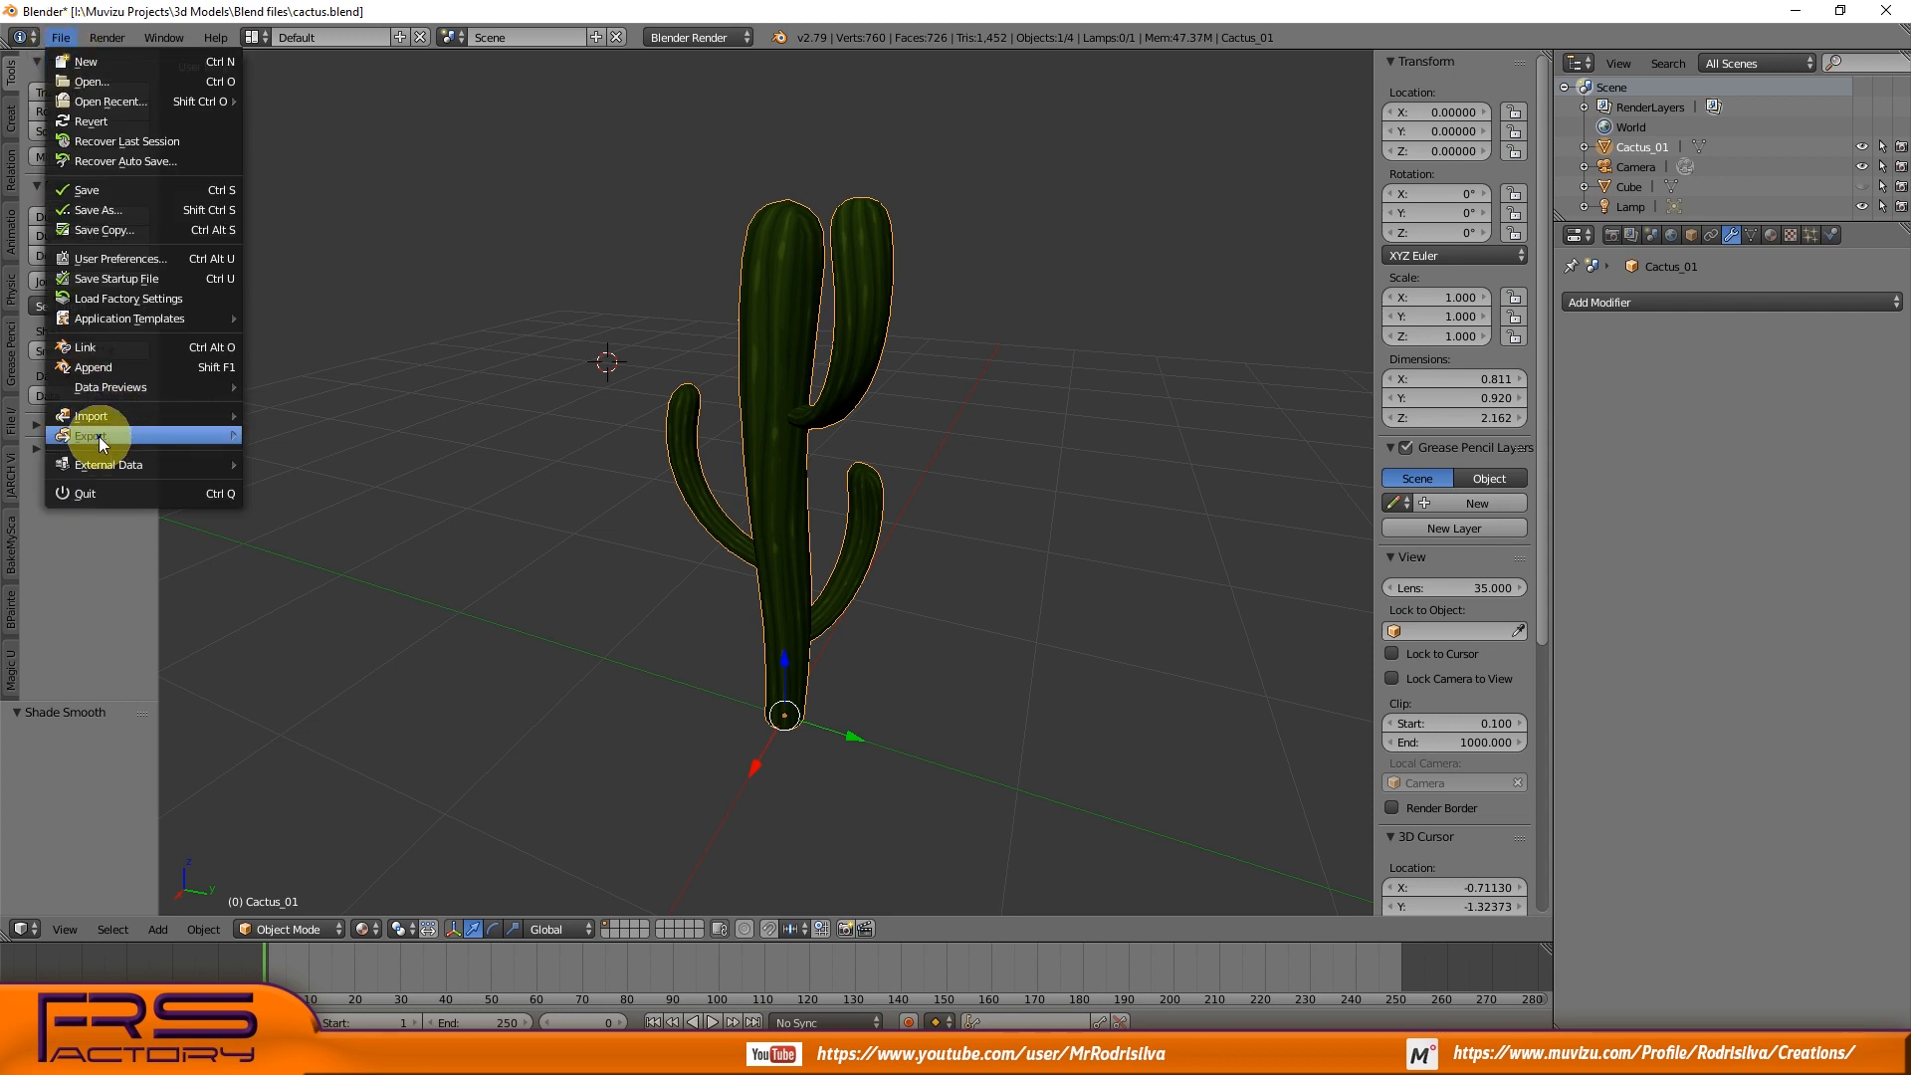
mouse_move(98, 436)
left_click(310, 493)
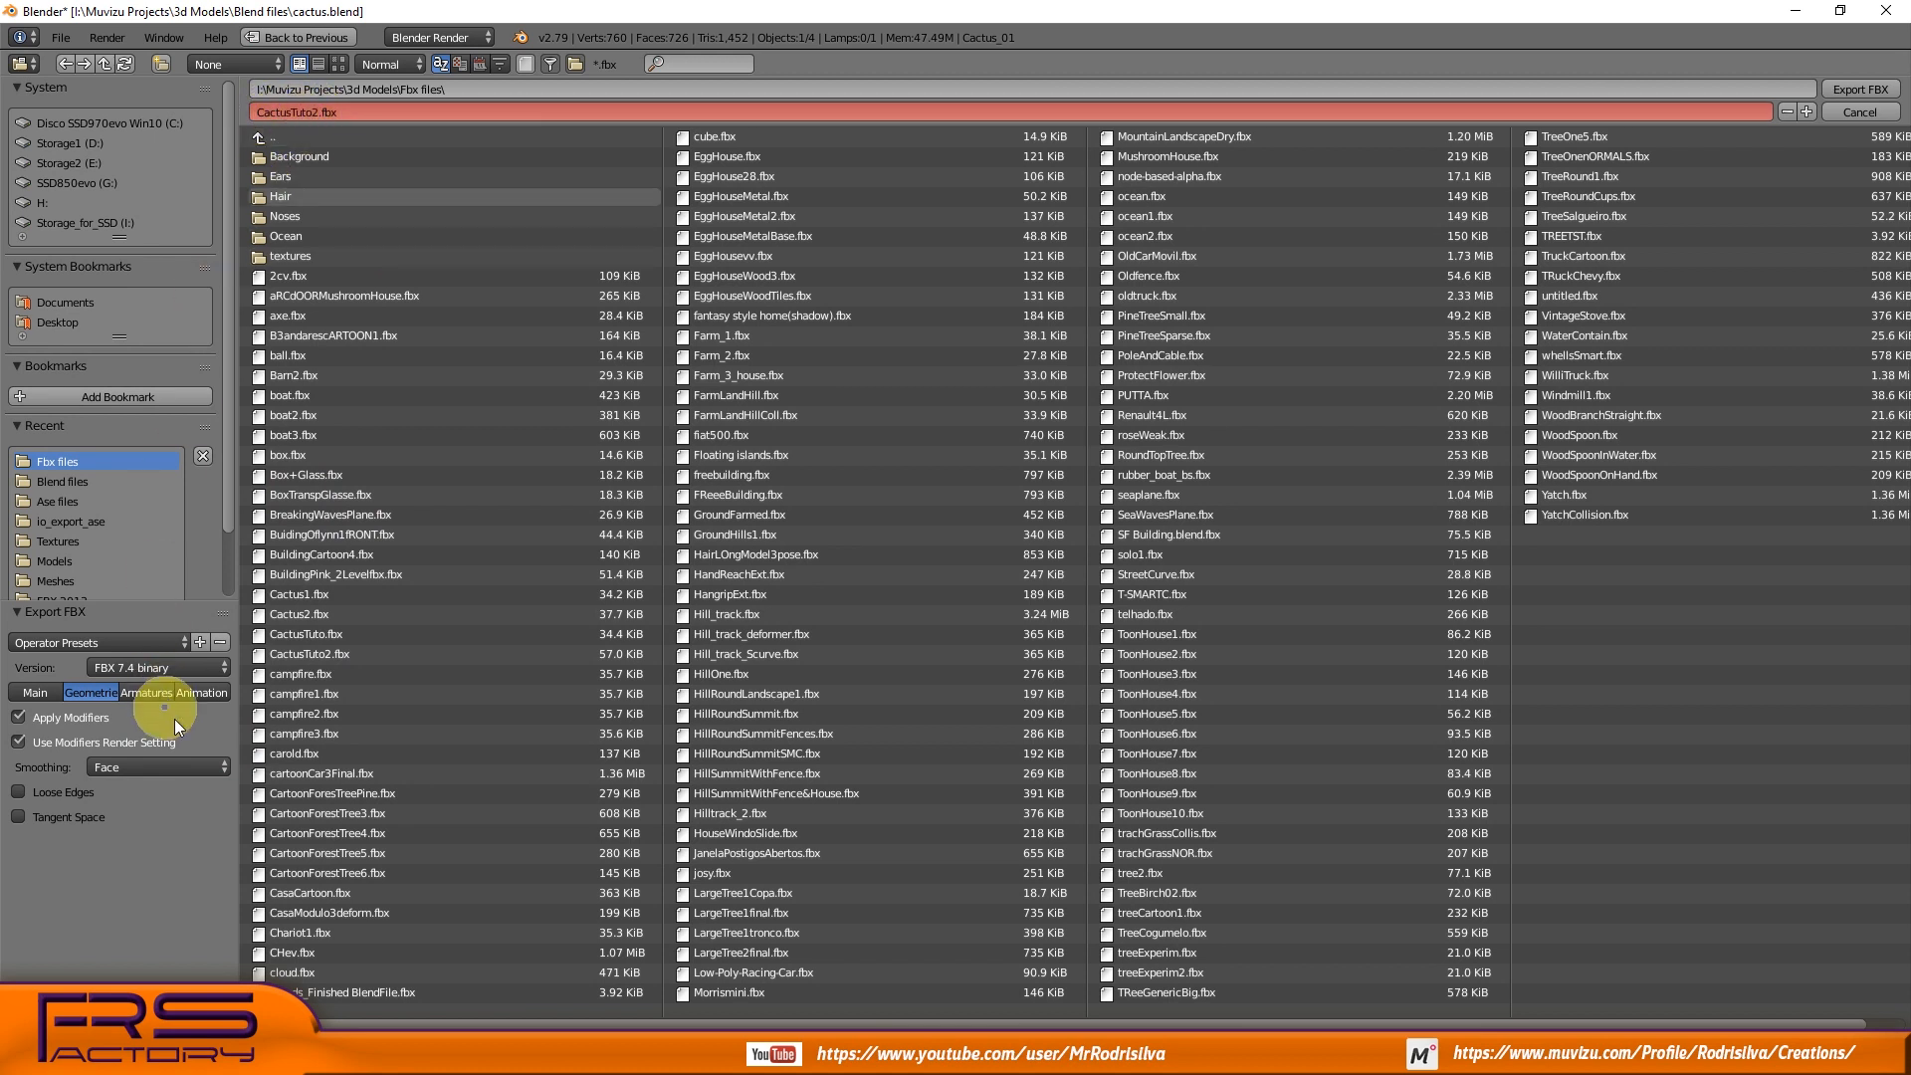
left_click(37, 693)
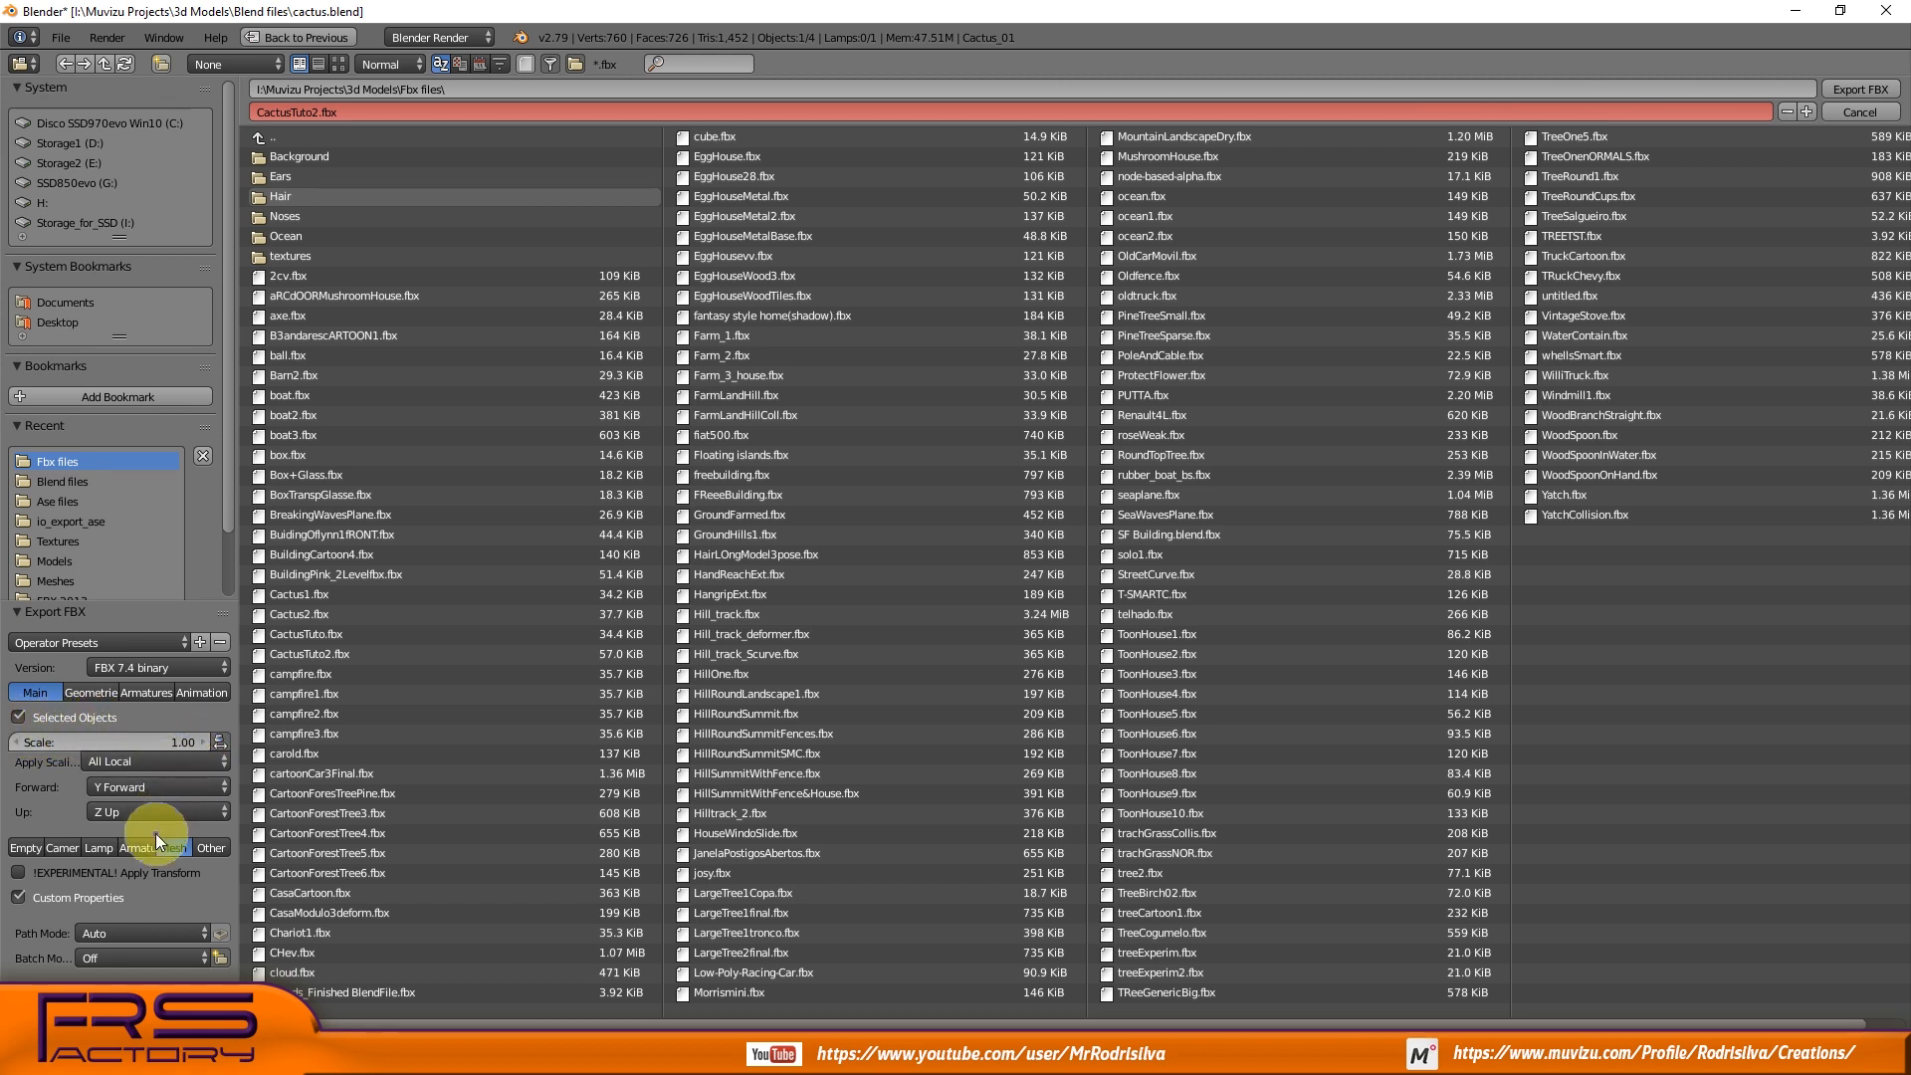
- In the FBX geometry options, keep Apply Modifiers enabled and set Smoothing to Face
left_click(88, 694)
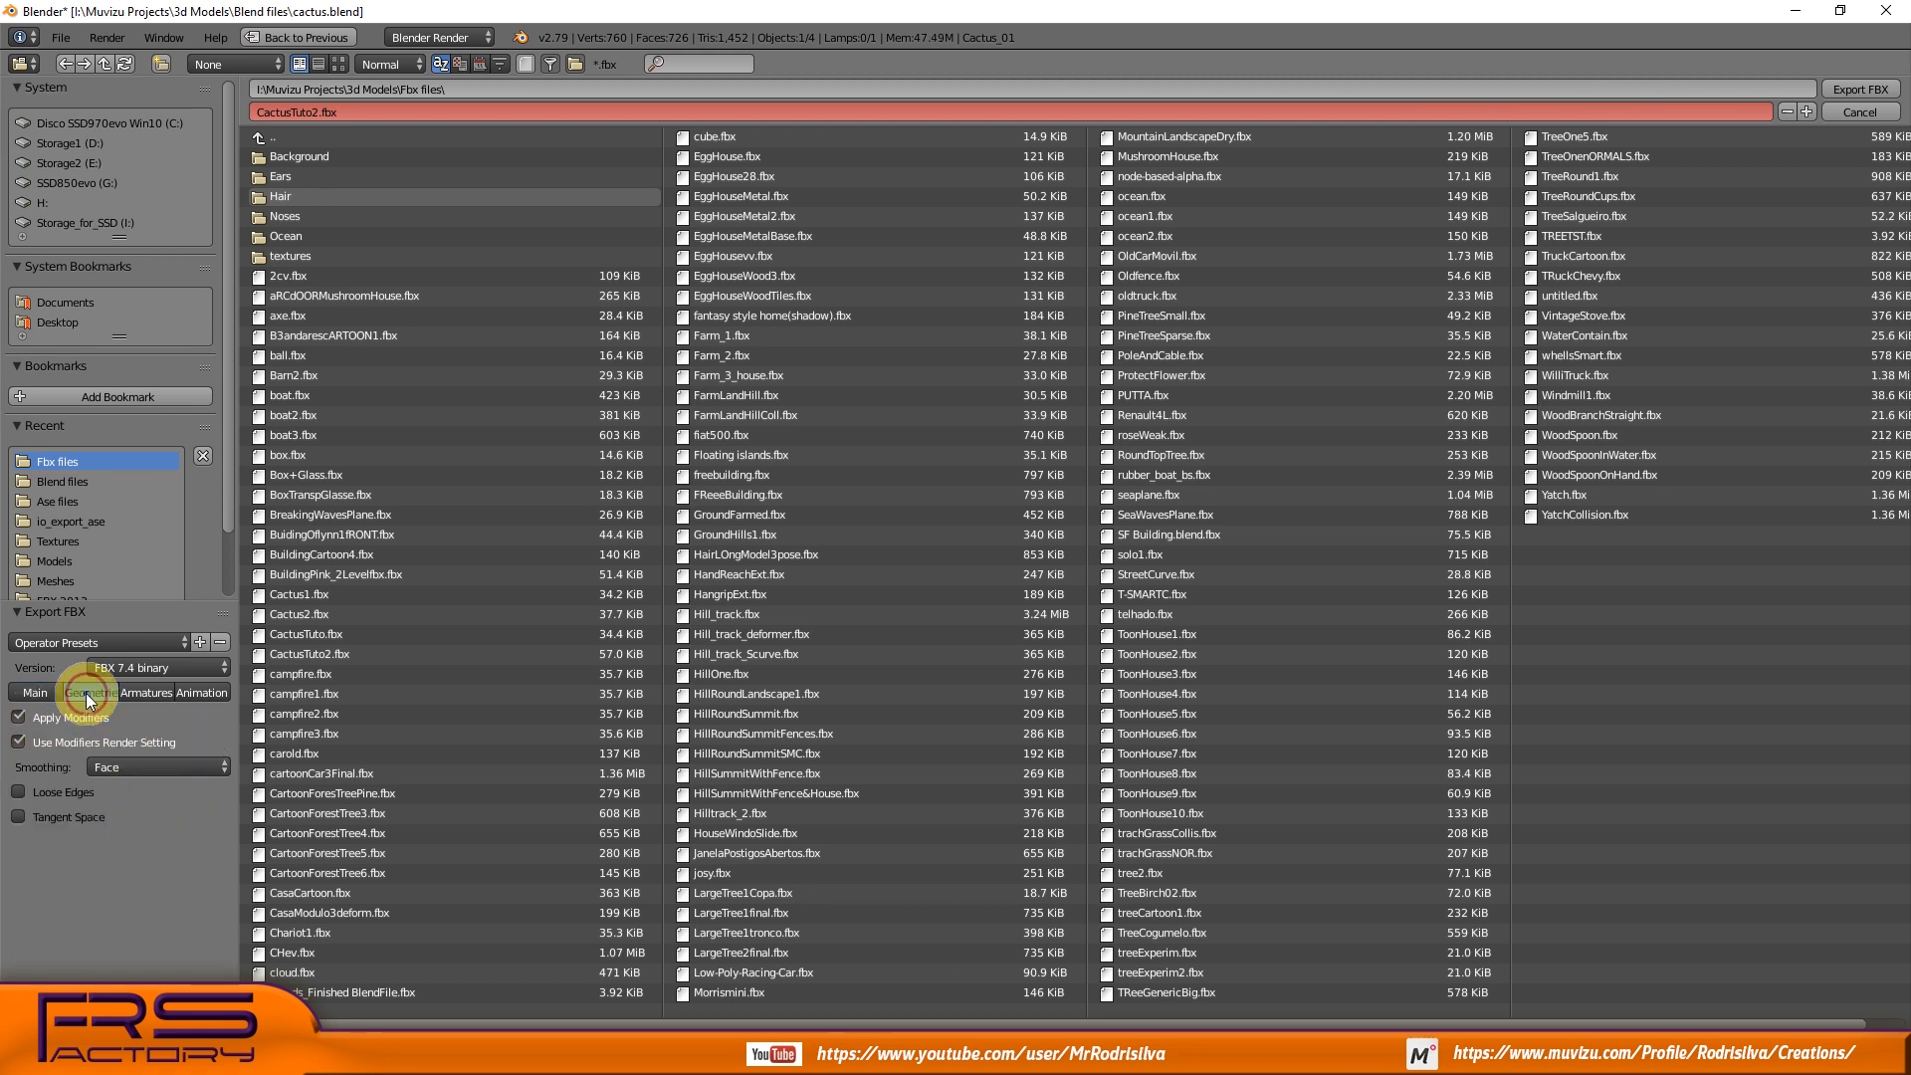
left_click(18, 719)
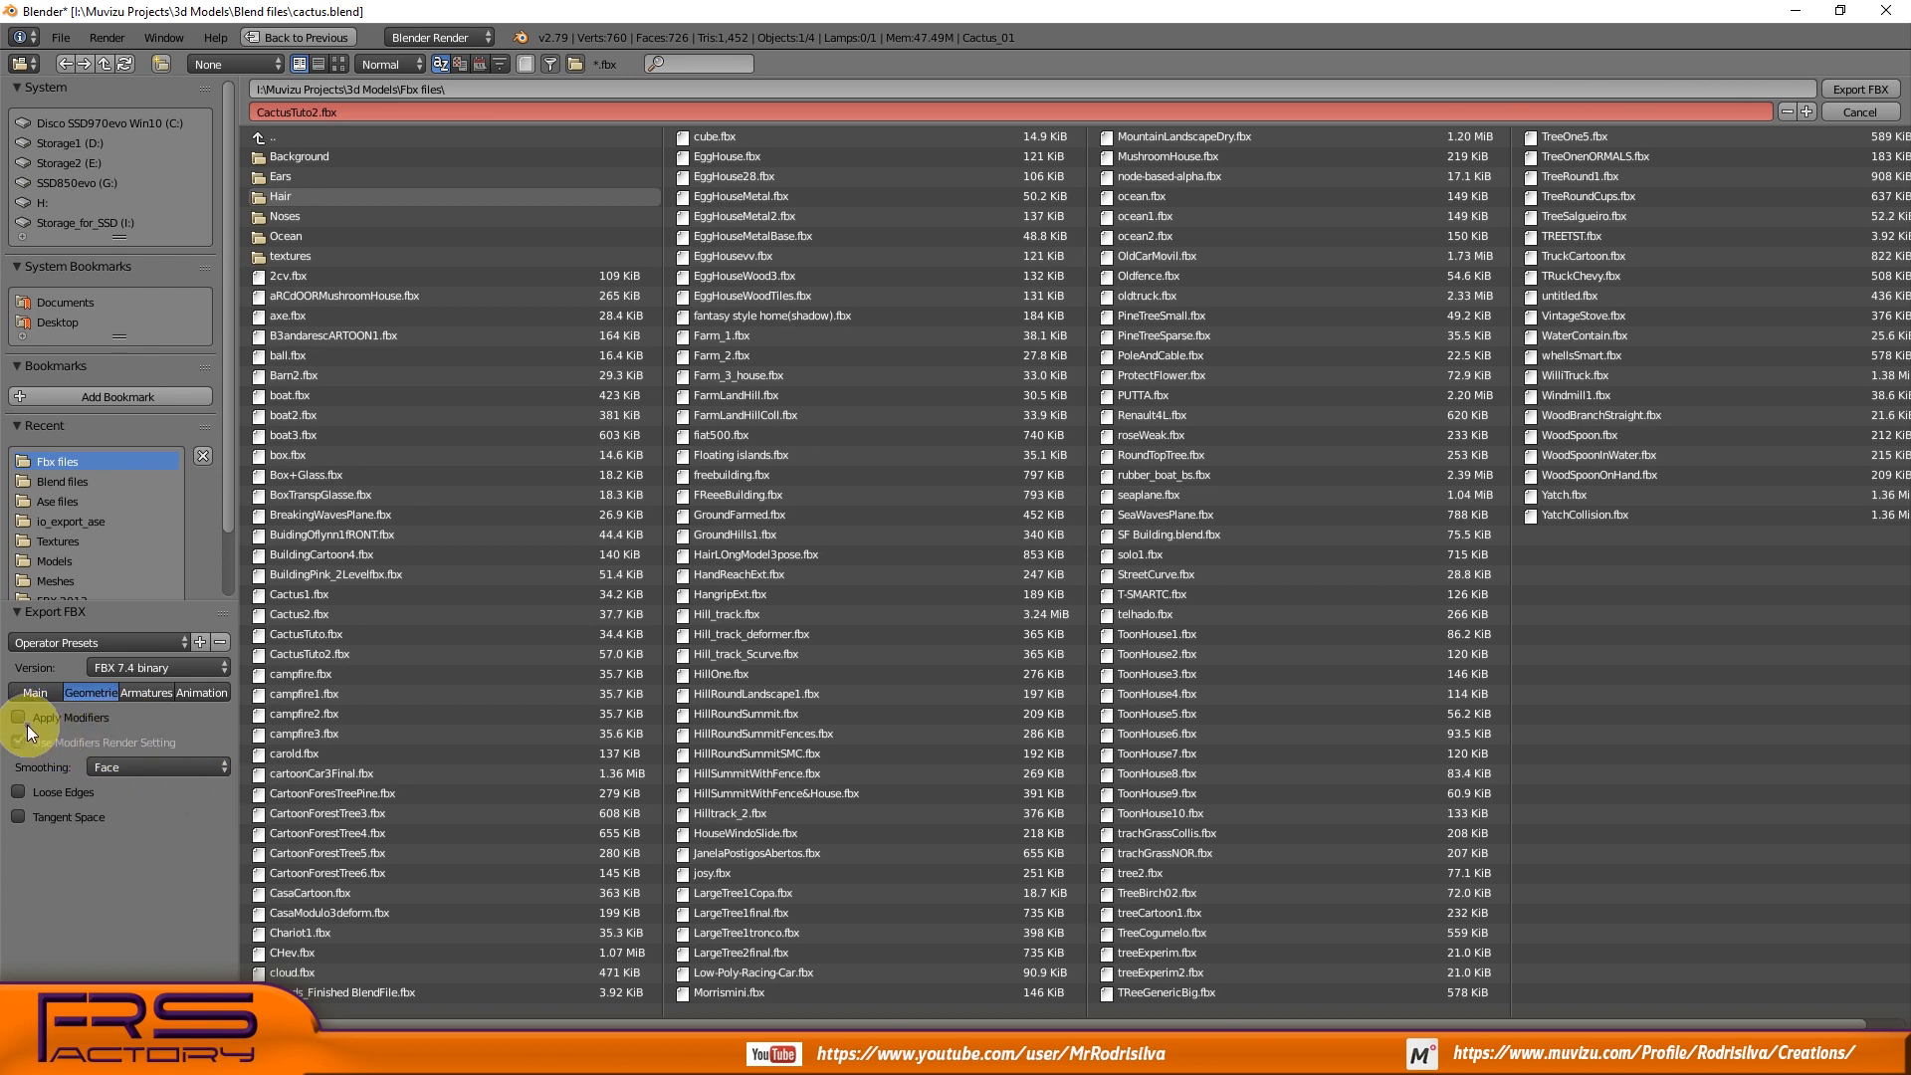
left_click(19, 718)
left_click(219, 768)
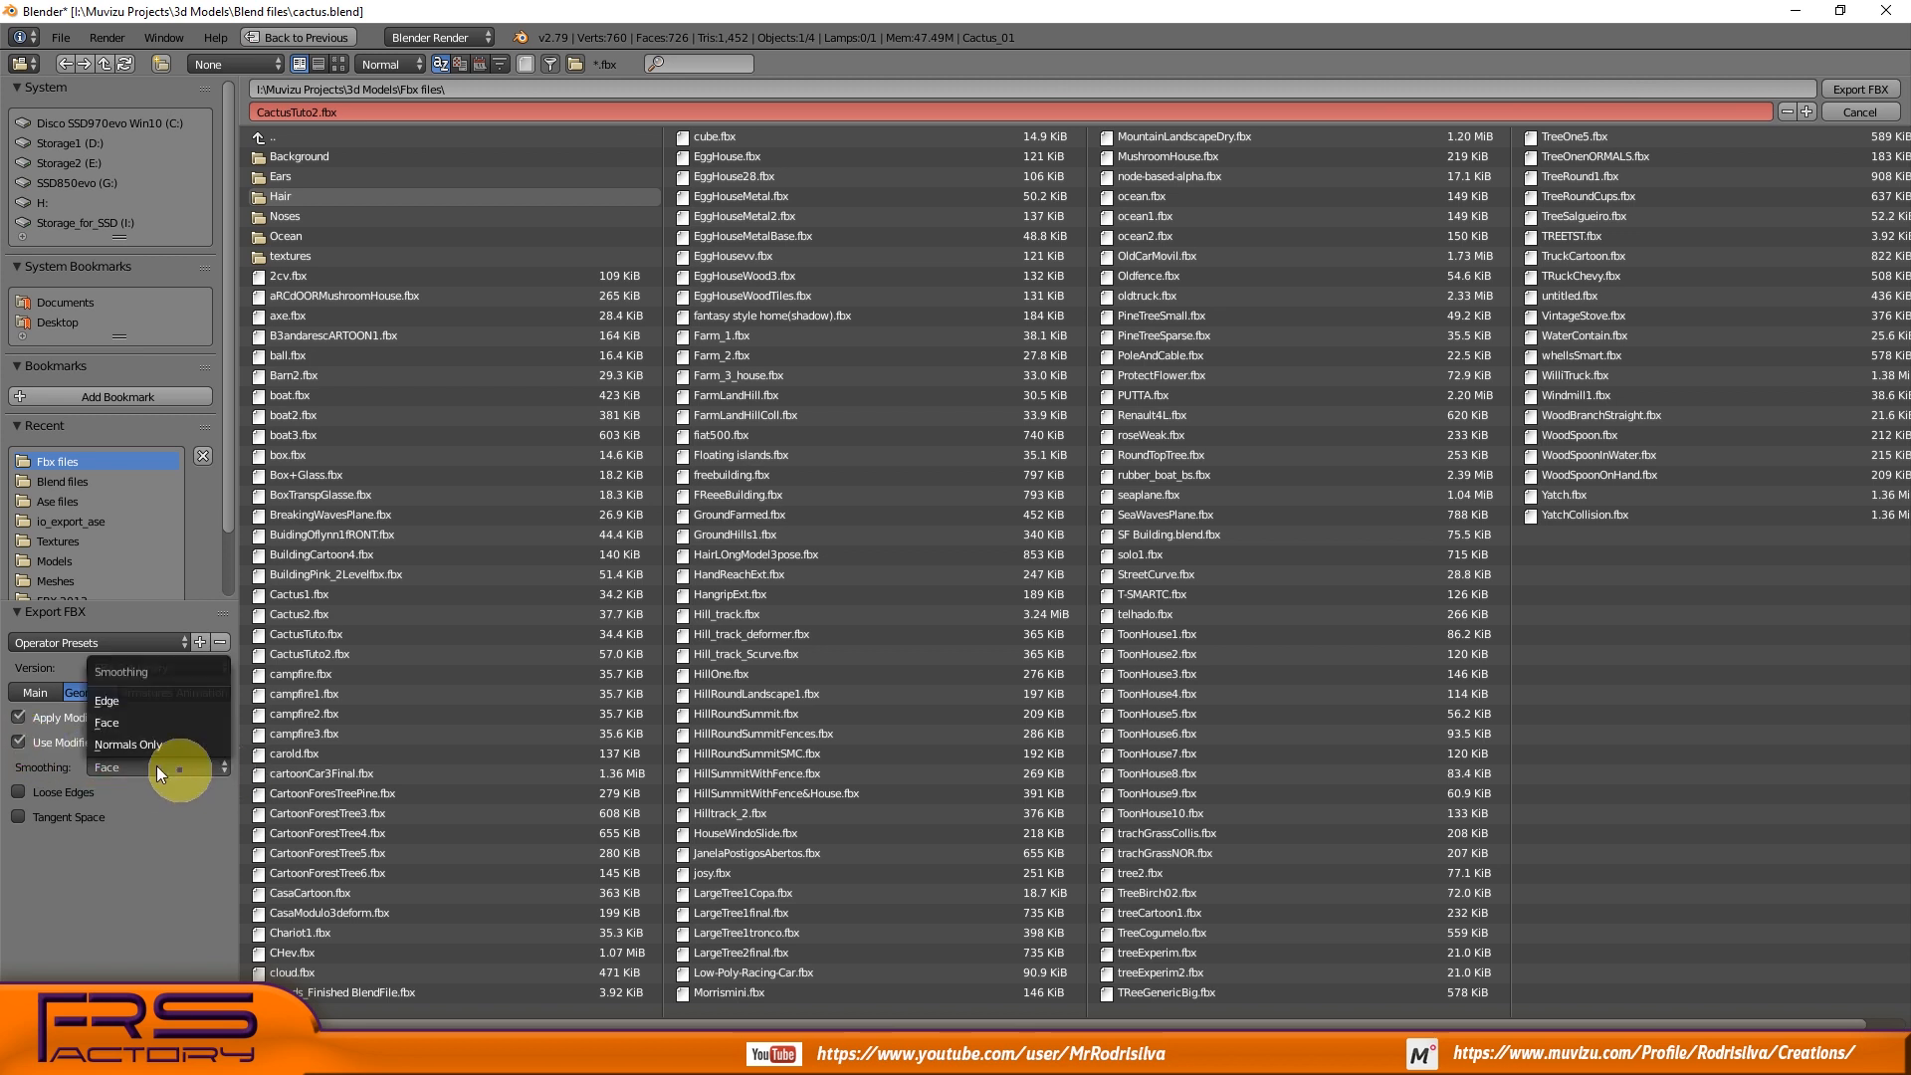
left_click(113, 724)
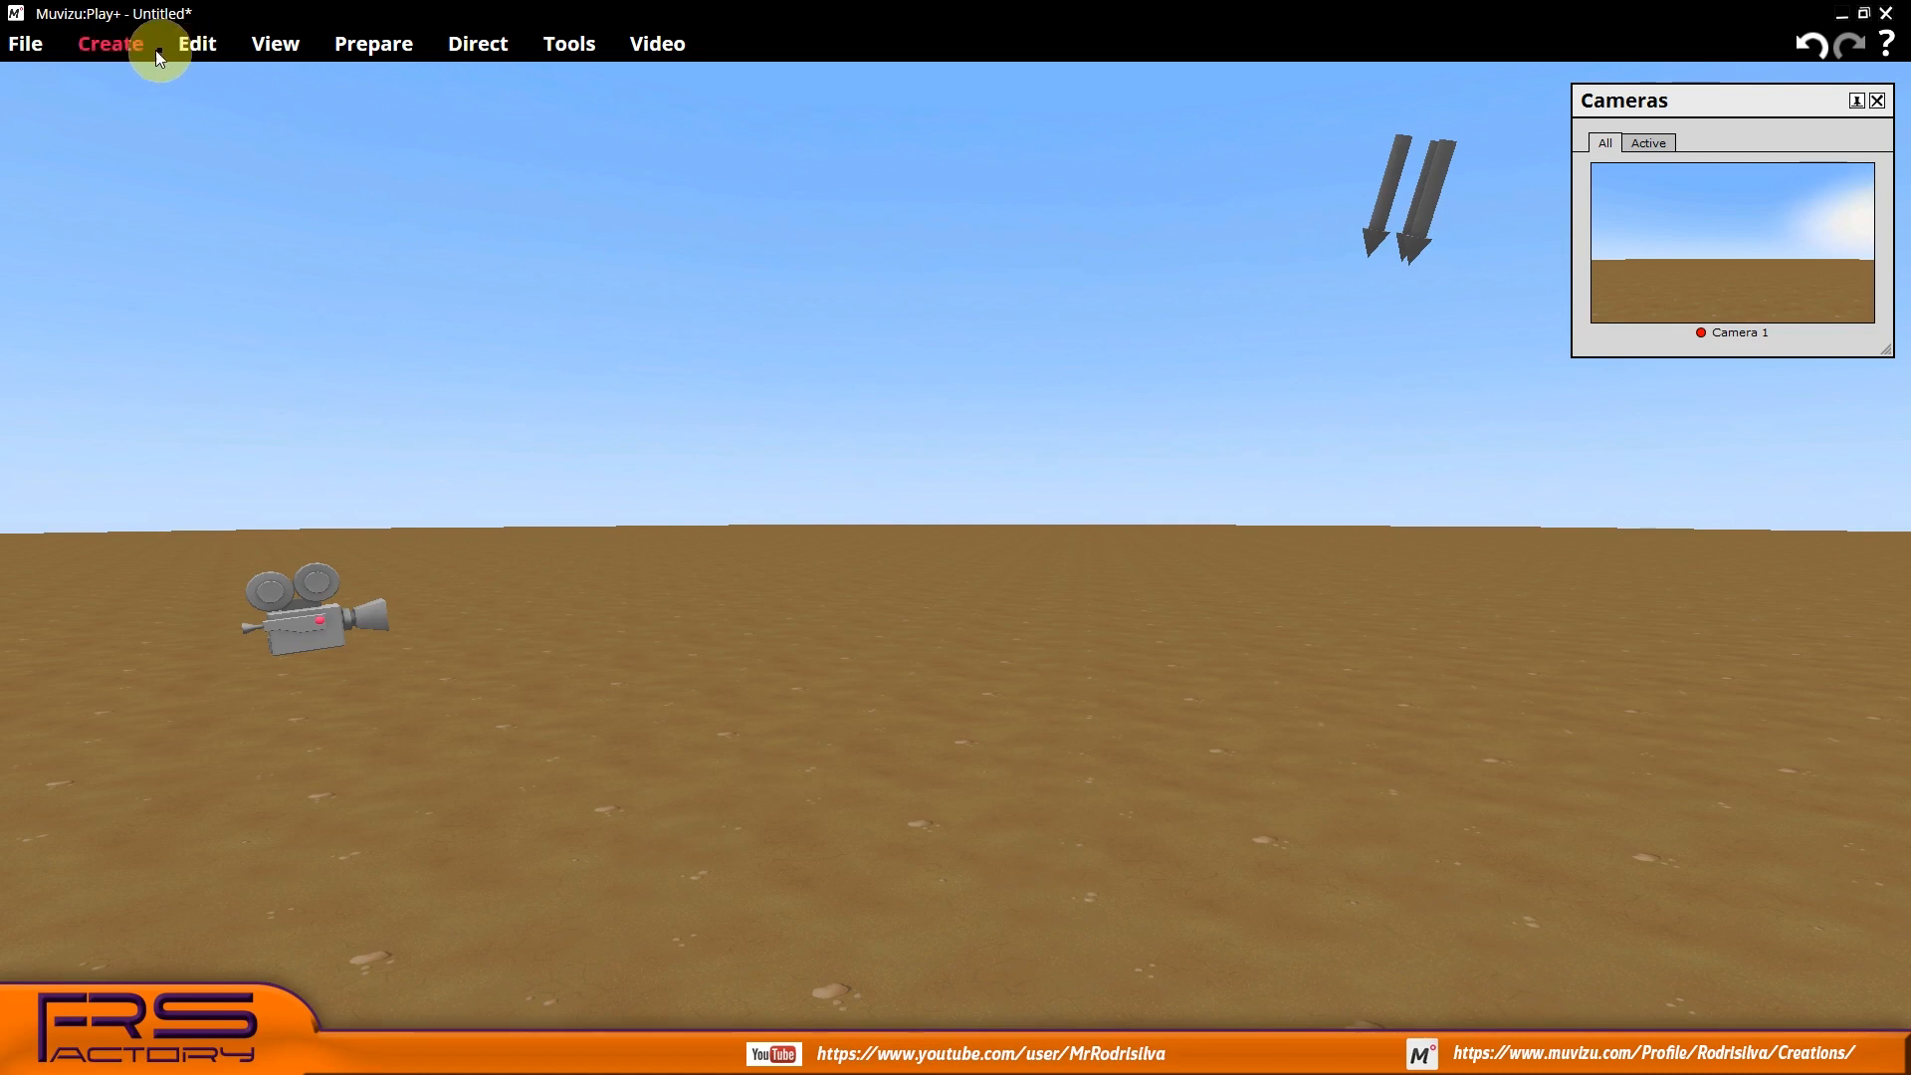
- Switch to Muvizu:Play+, create the exported Cactus_01 object, and move it down to the ground in the middle of the scene
left_click(149, 40)
left_click(89, 351)
left_click(299, 139)
left_click(792, 501)
left_click(1030, 623)
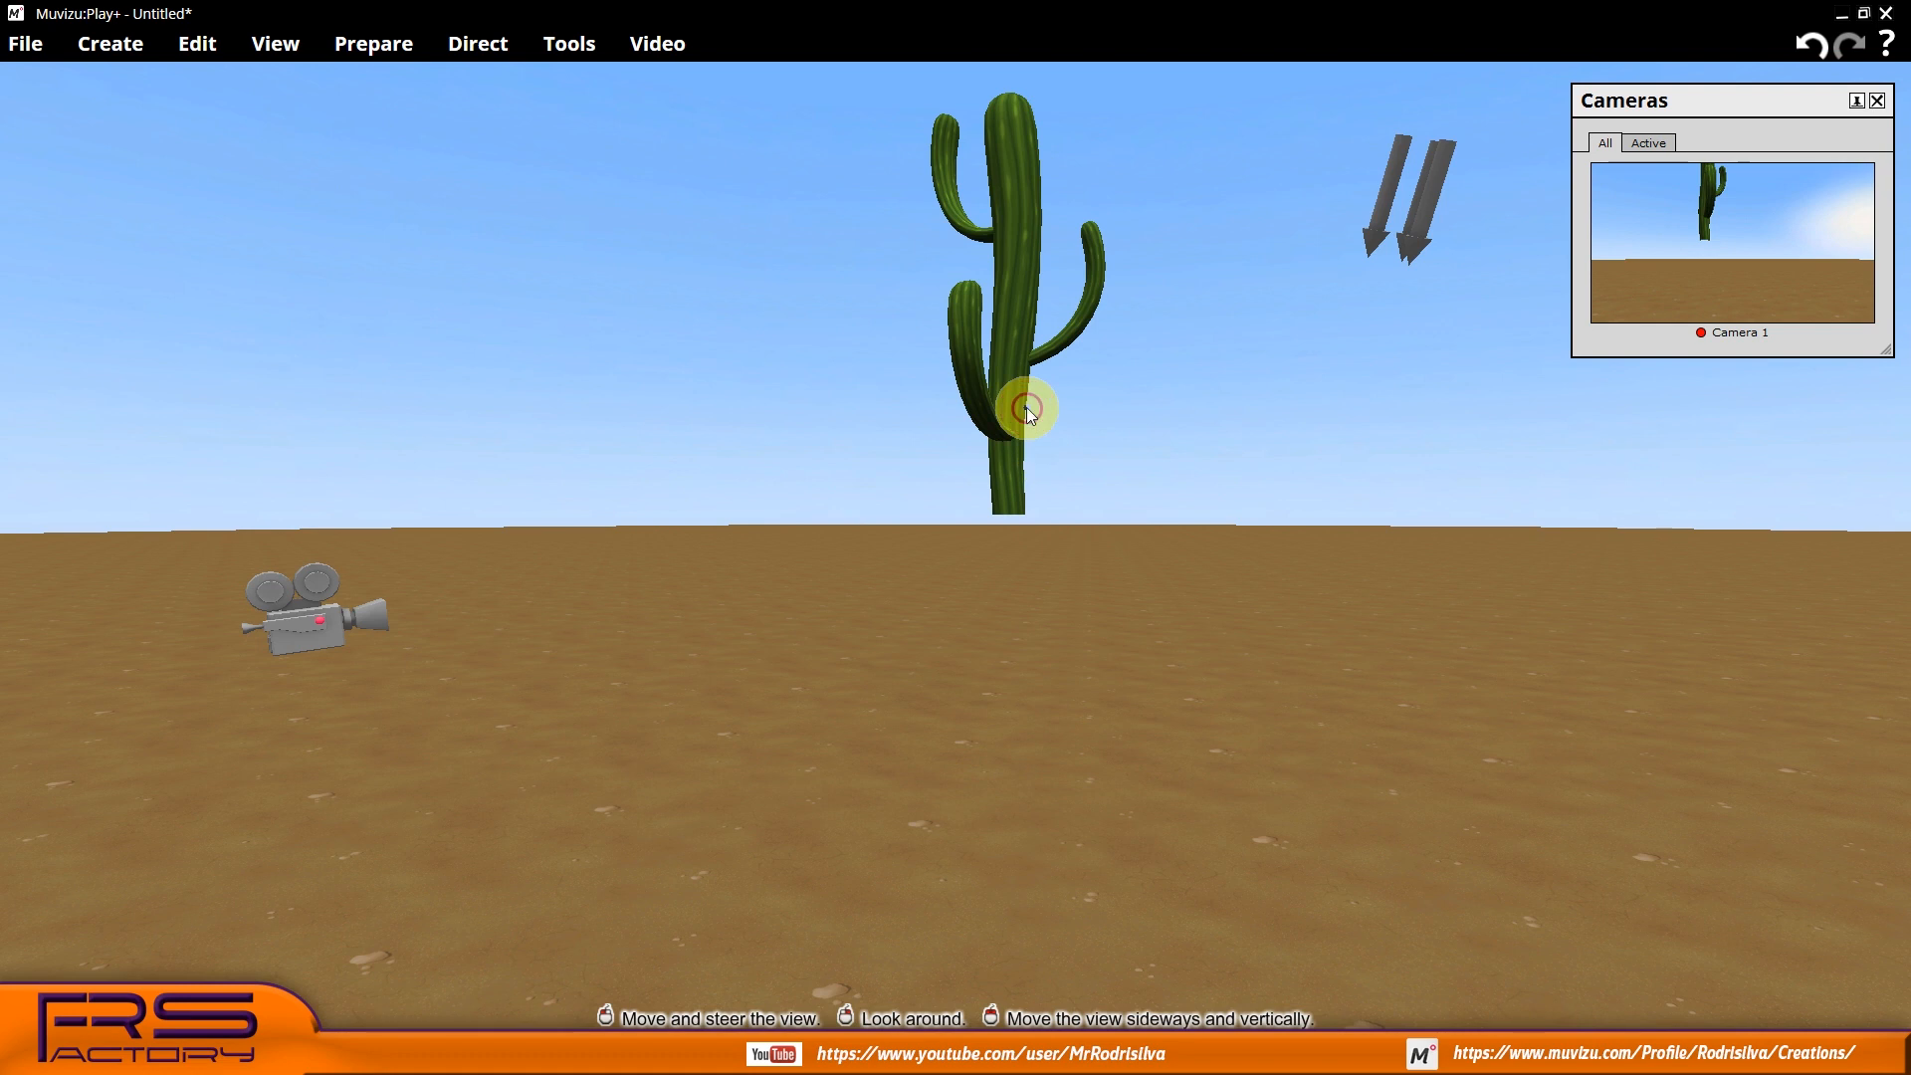
left_click_drag(1013, 310, 1013, 310)
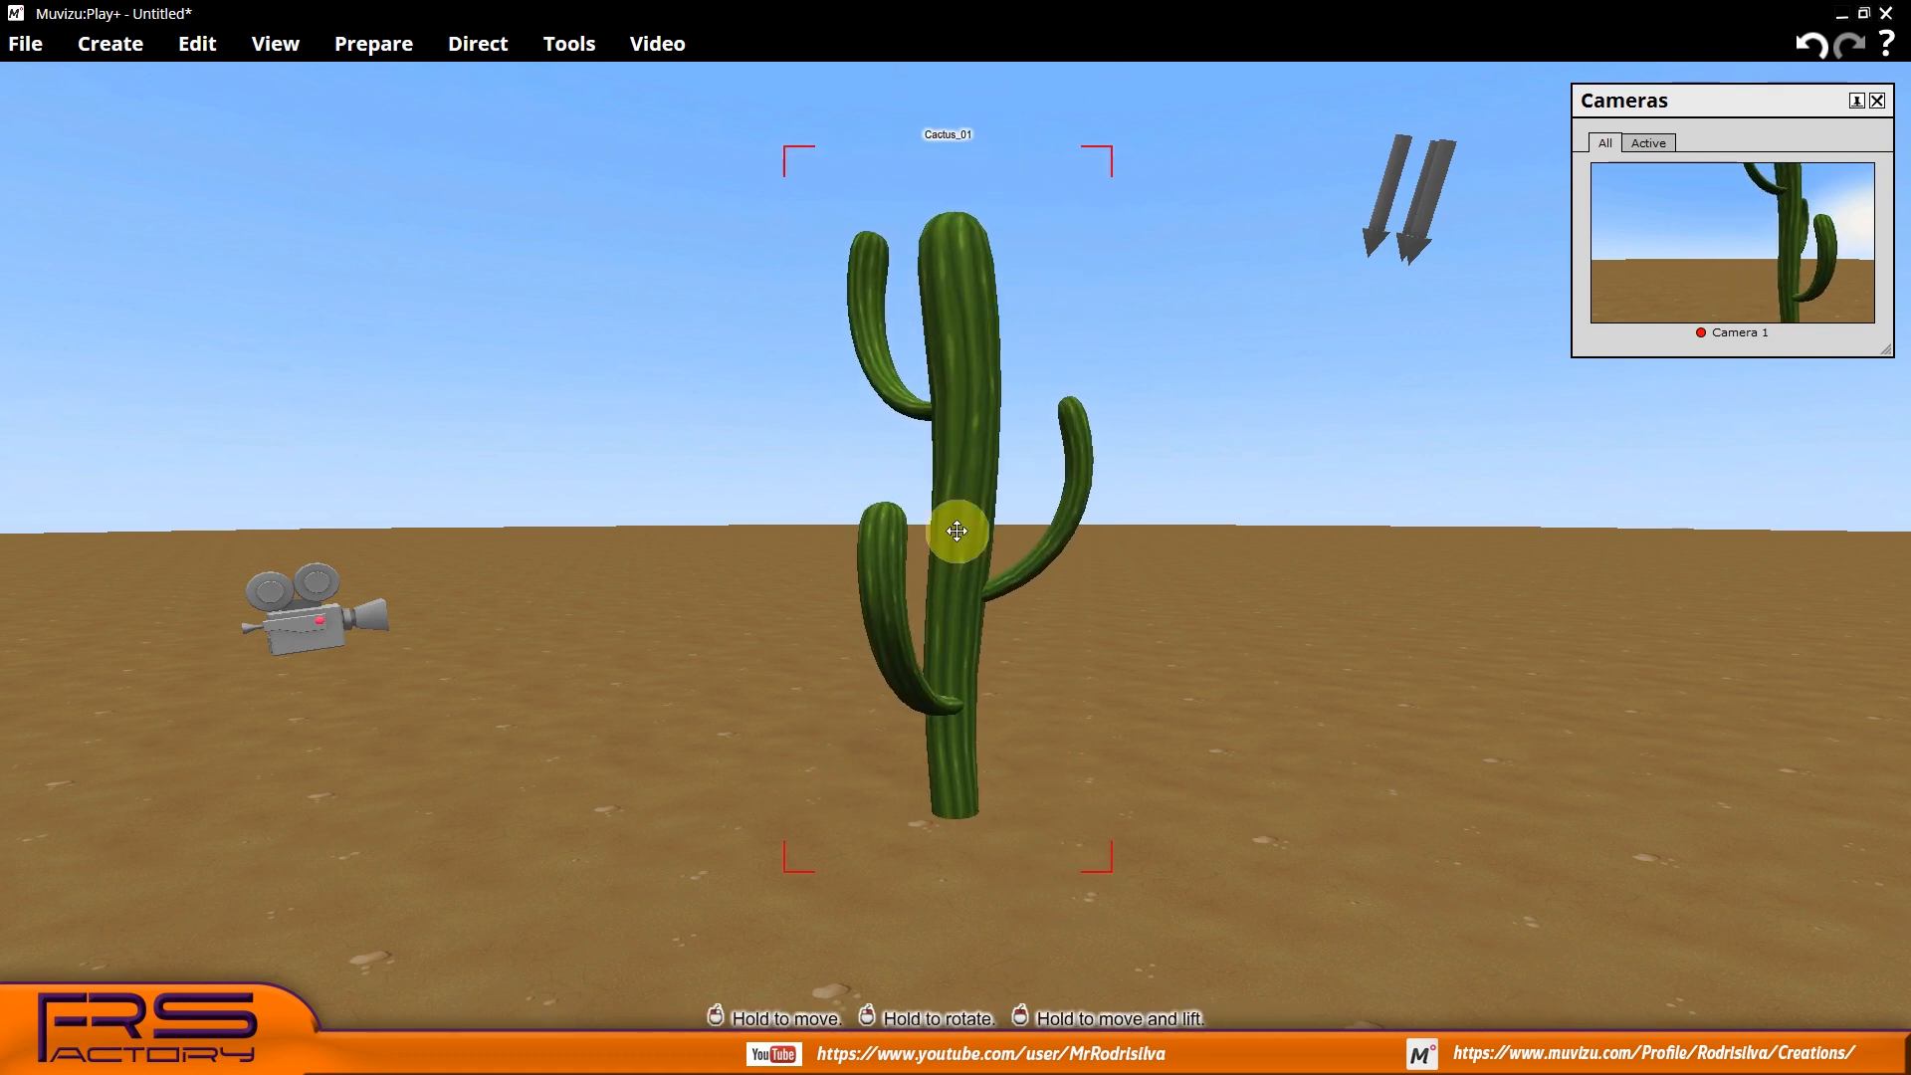
left_click(196, 43)
left_click(68, 195)
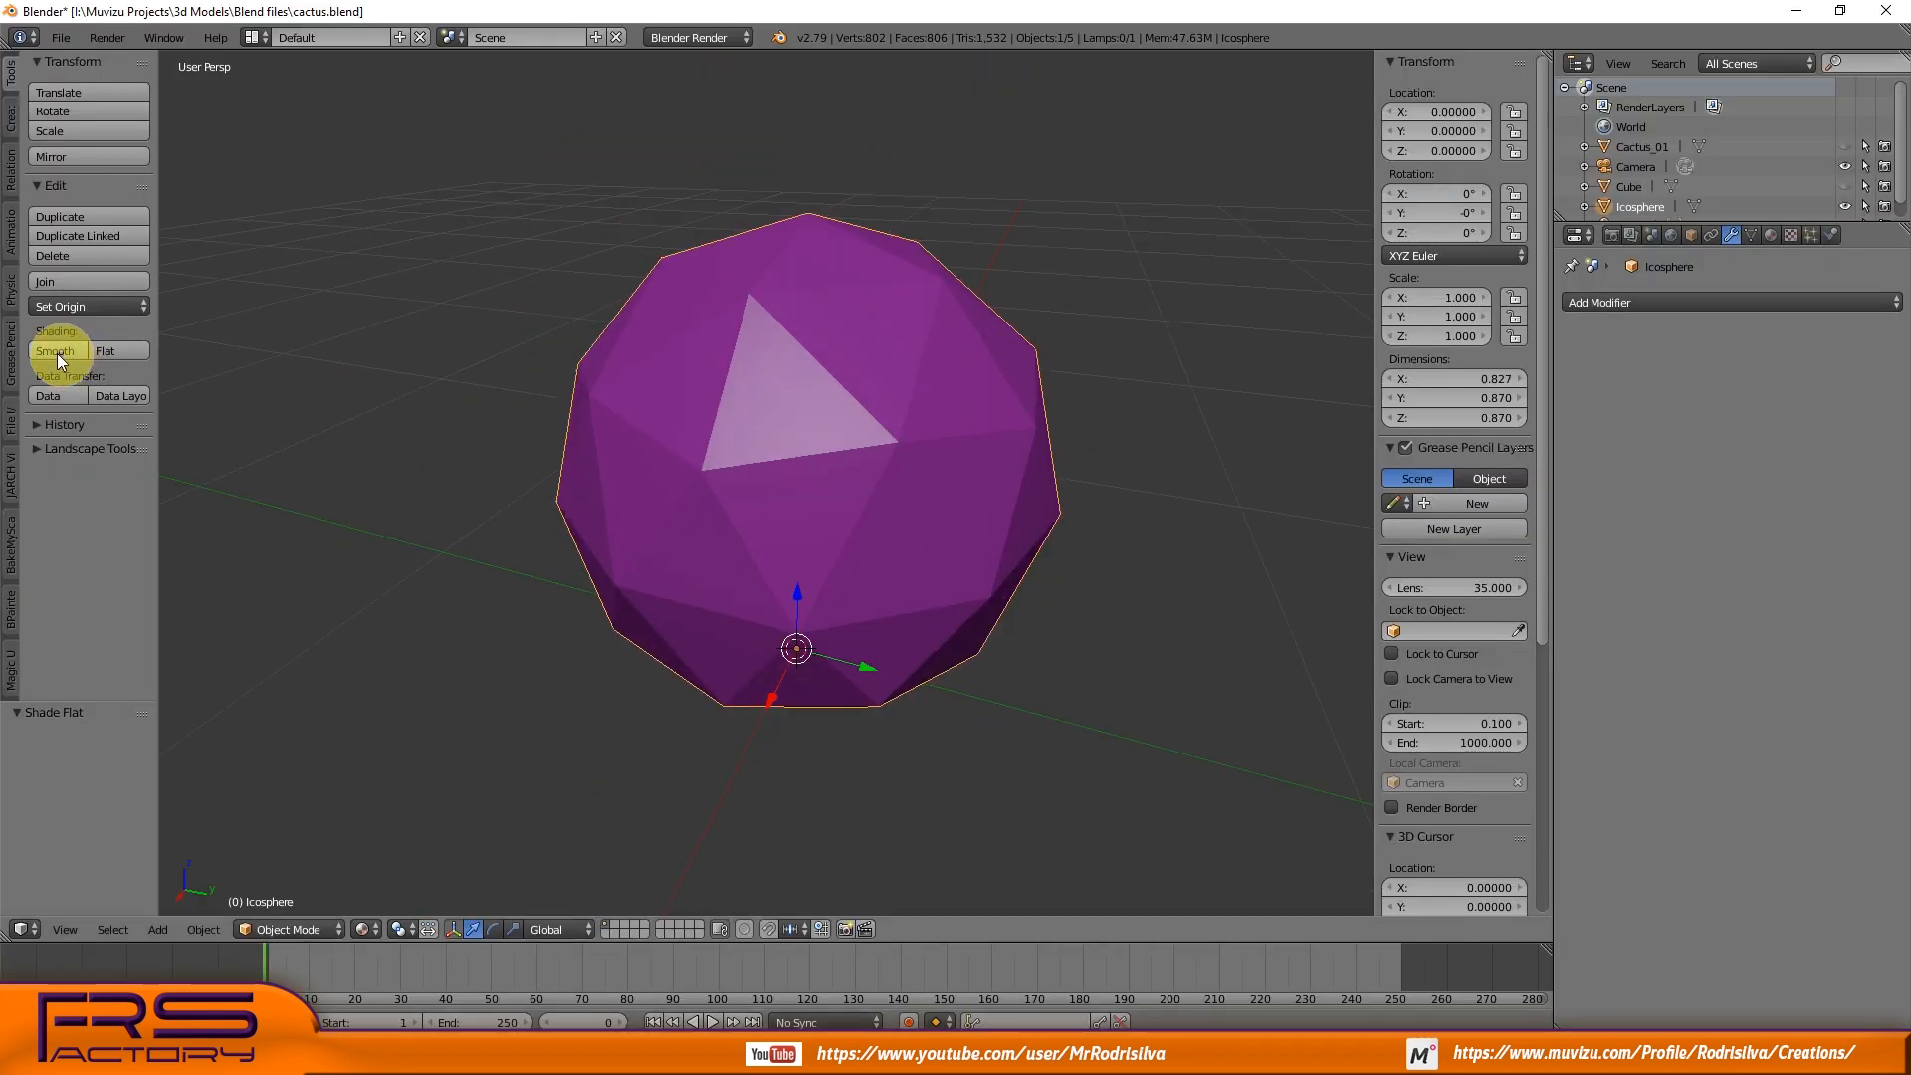
- Switch to Blender, shade the icosphere Smooth, and export it as balltuto.fbx with the geometry Smoothing set to Face
left_click(57, 354)
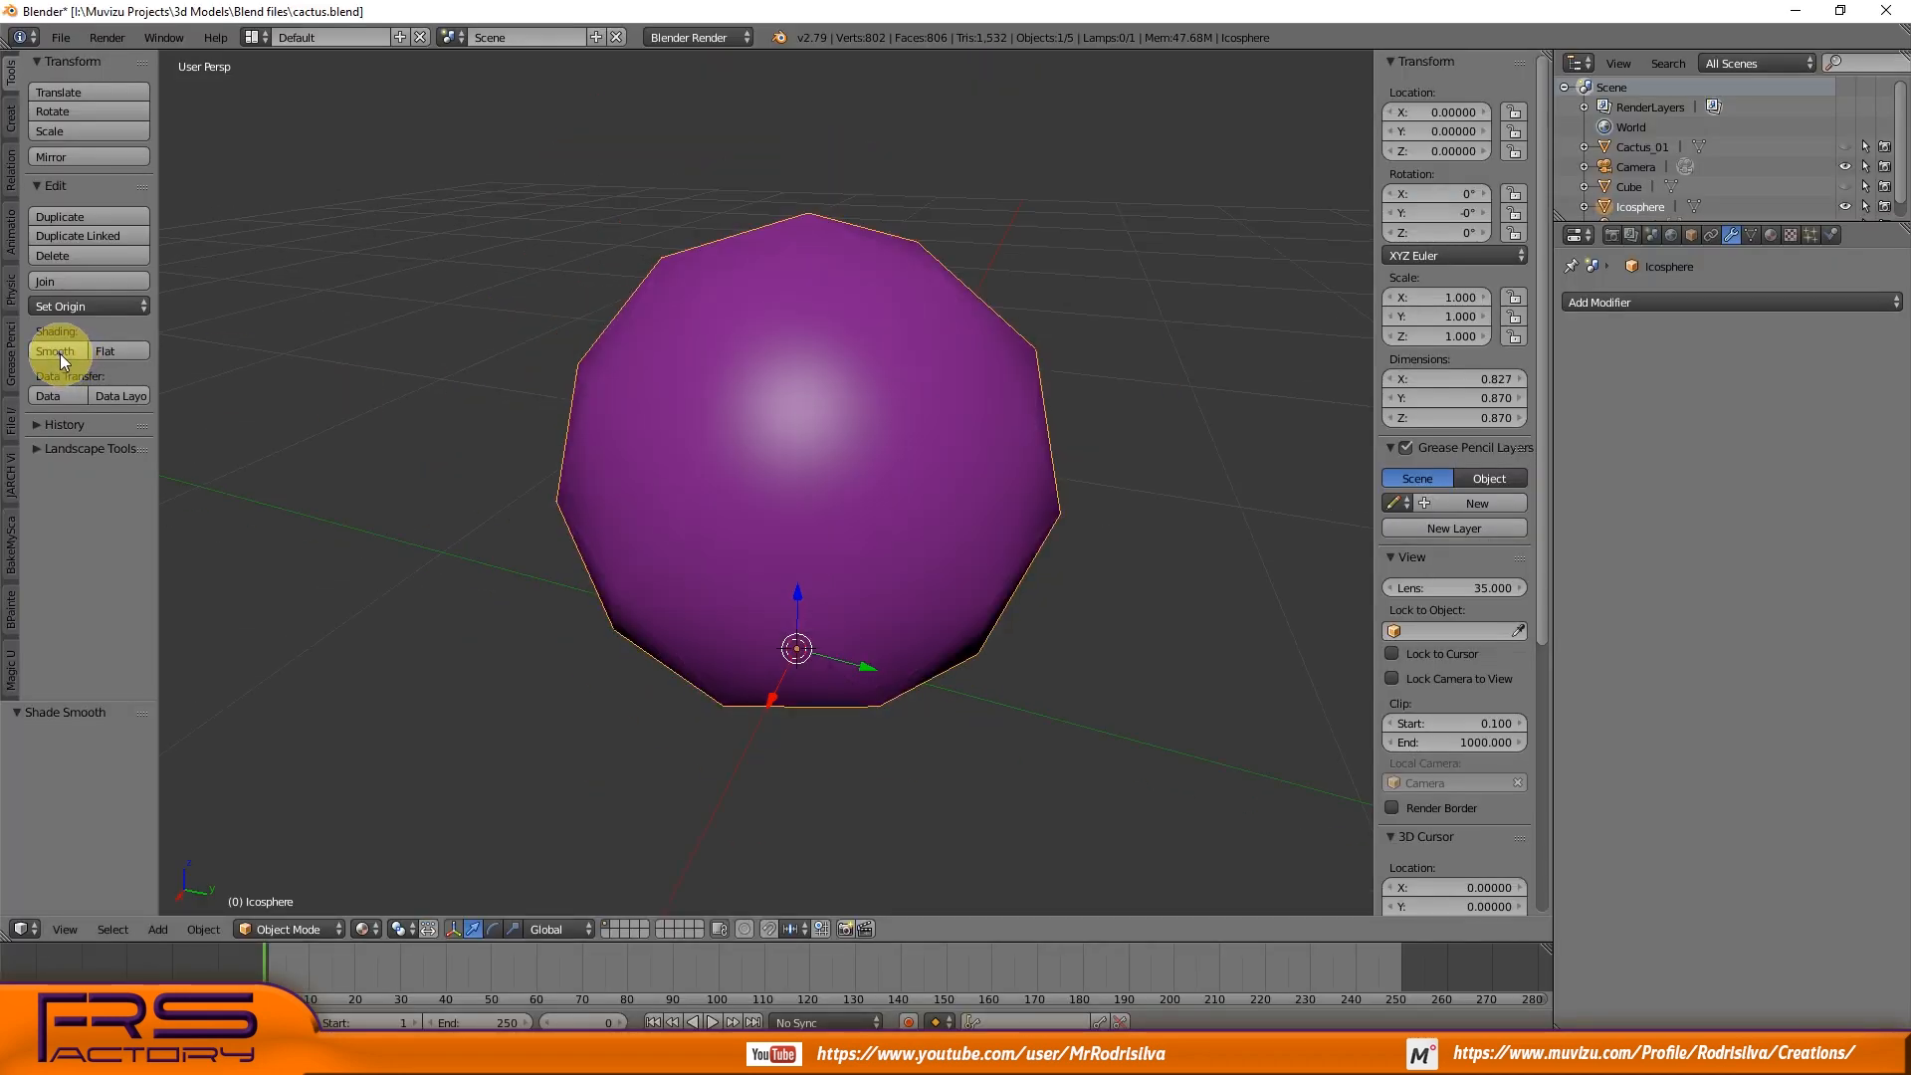
left_click(61, 37)
mouse_move(224, 438)
left_click(298, 494)
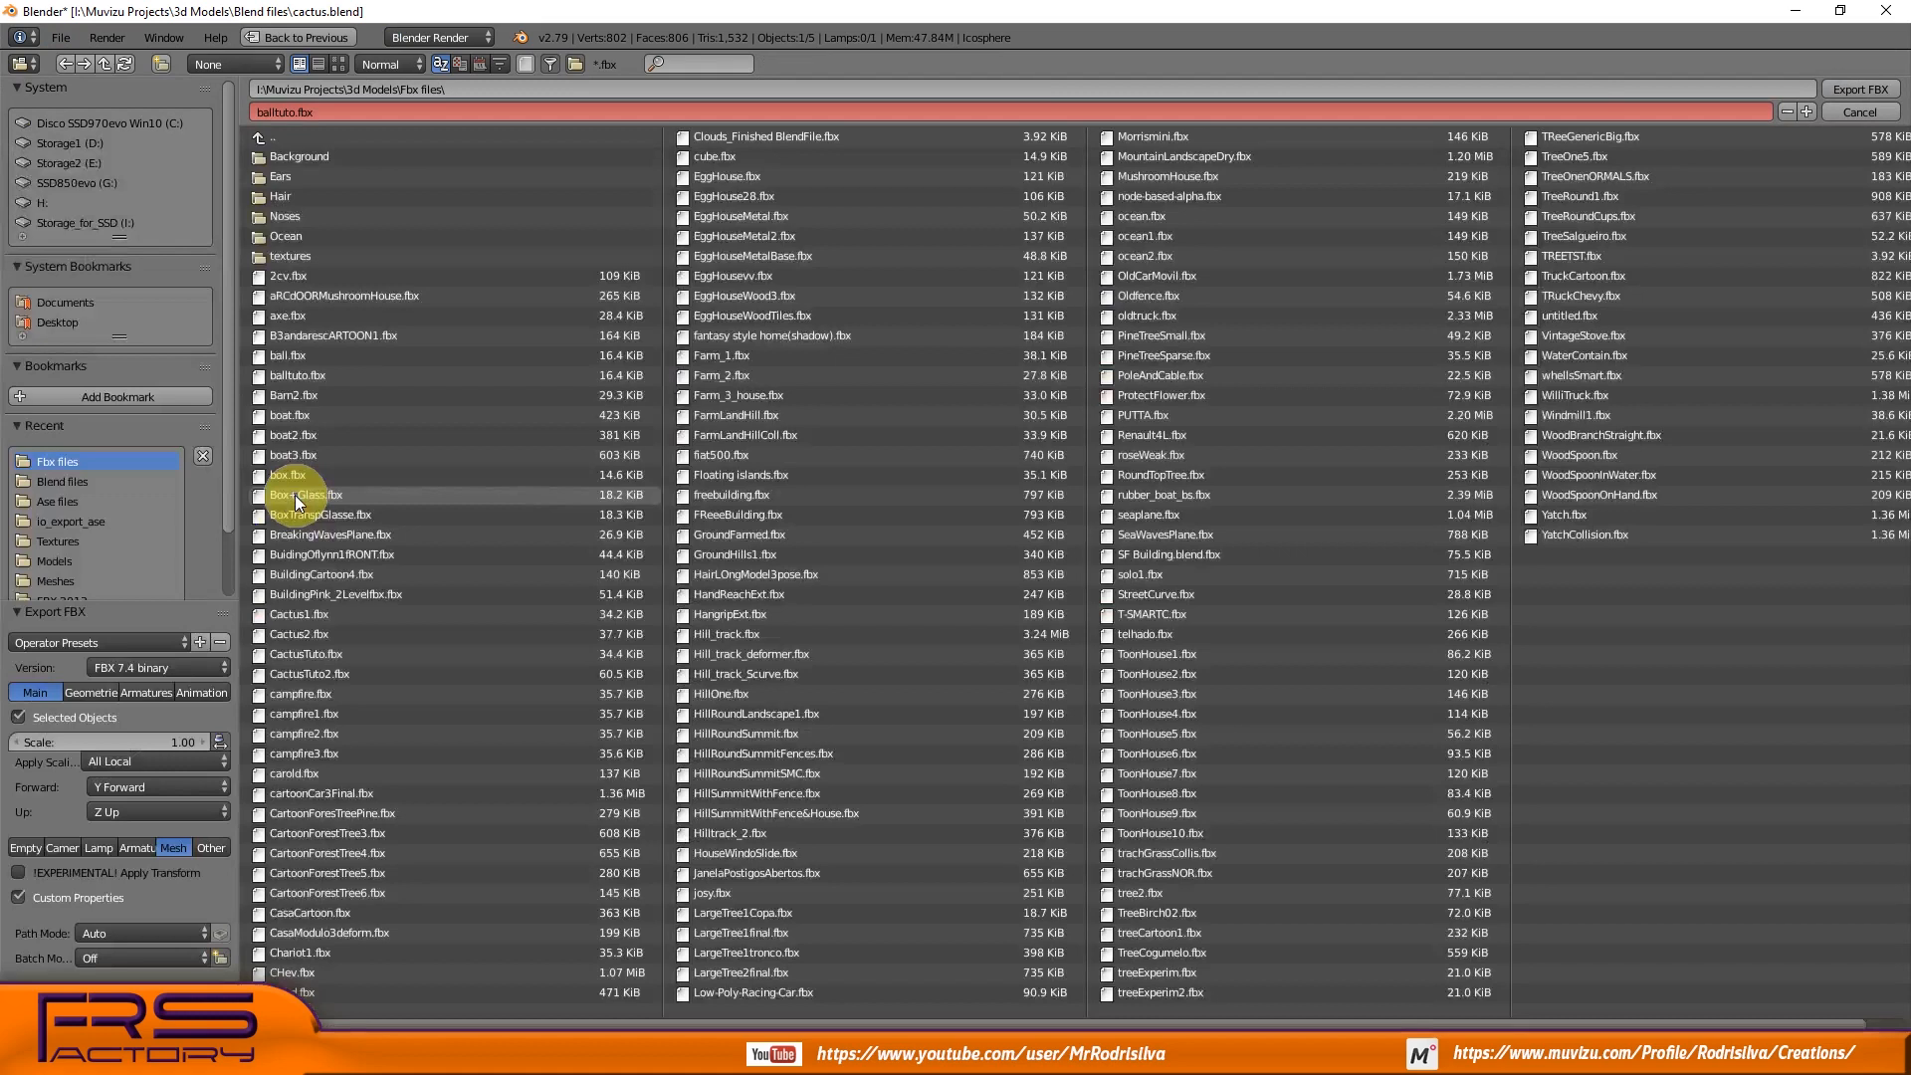
left_click(106, 697)
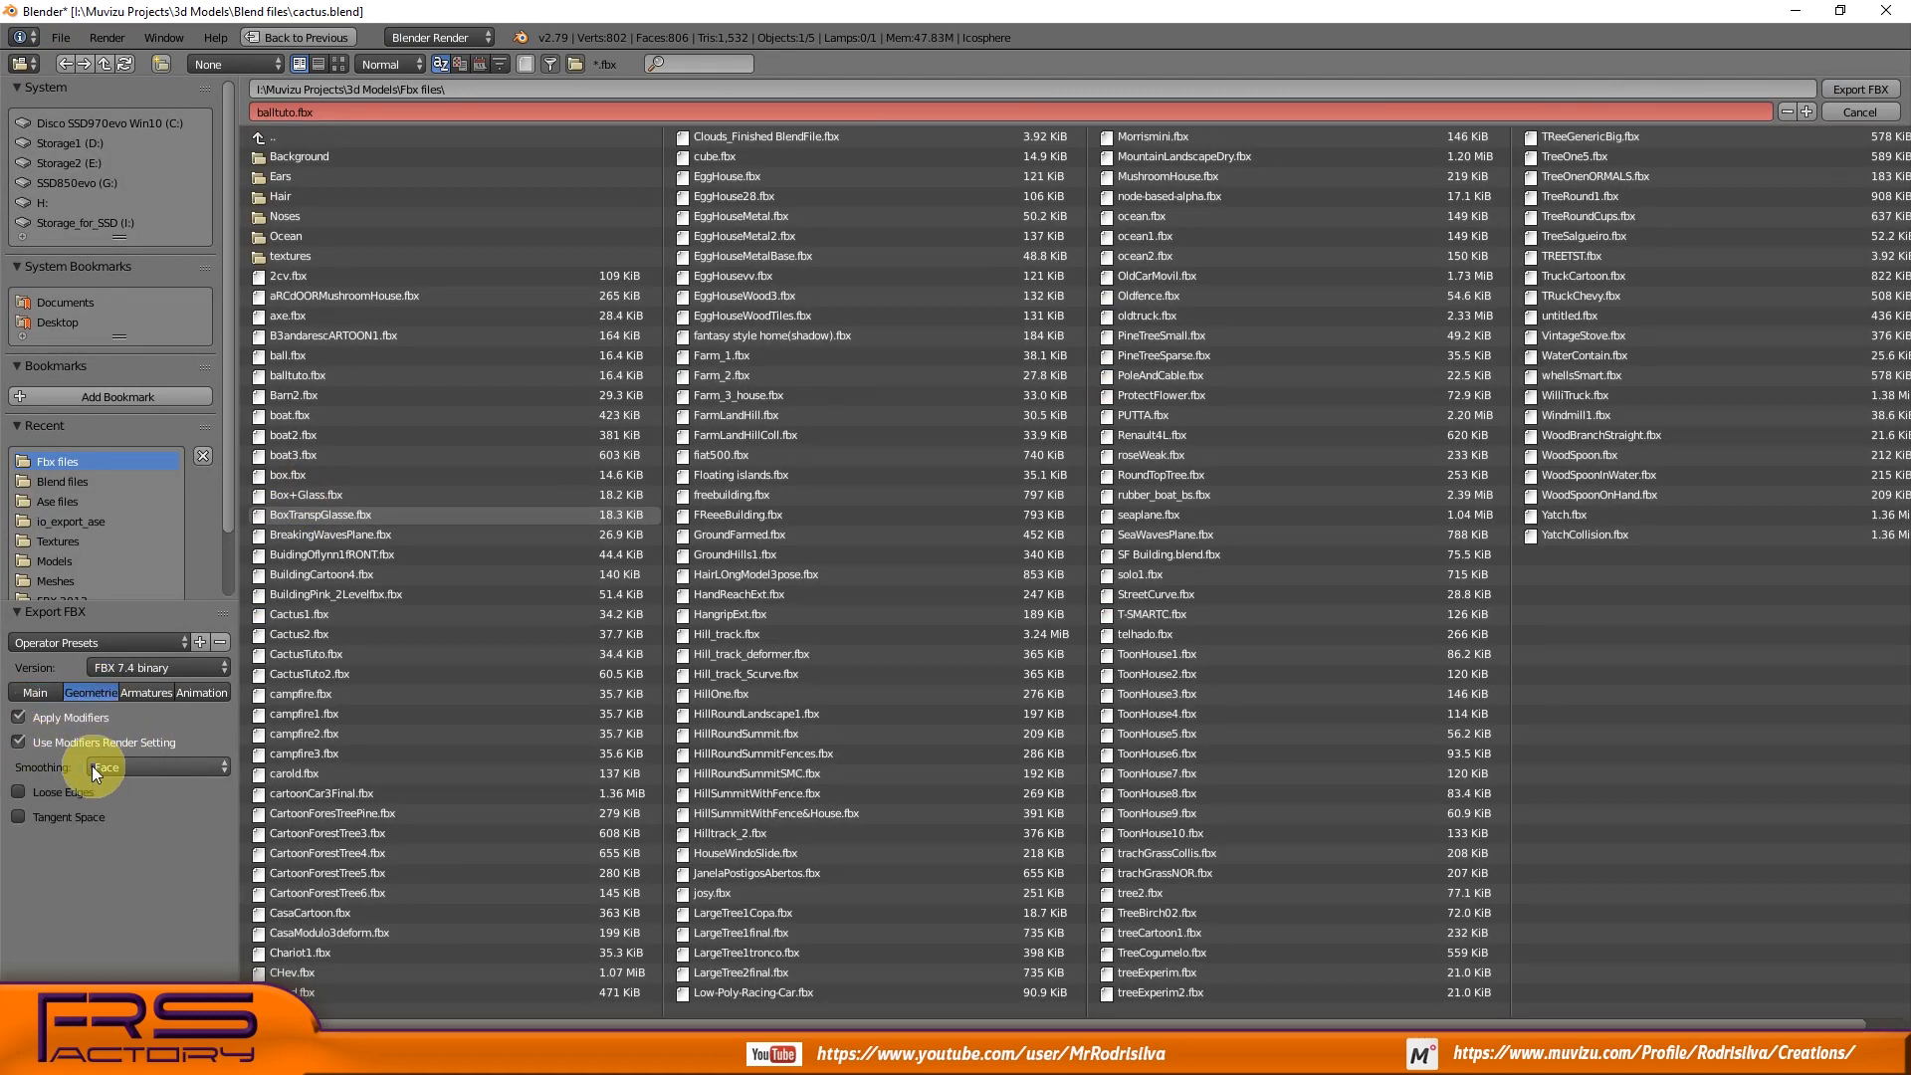
left_click(1860, 88)
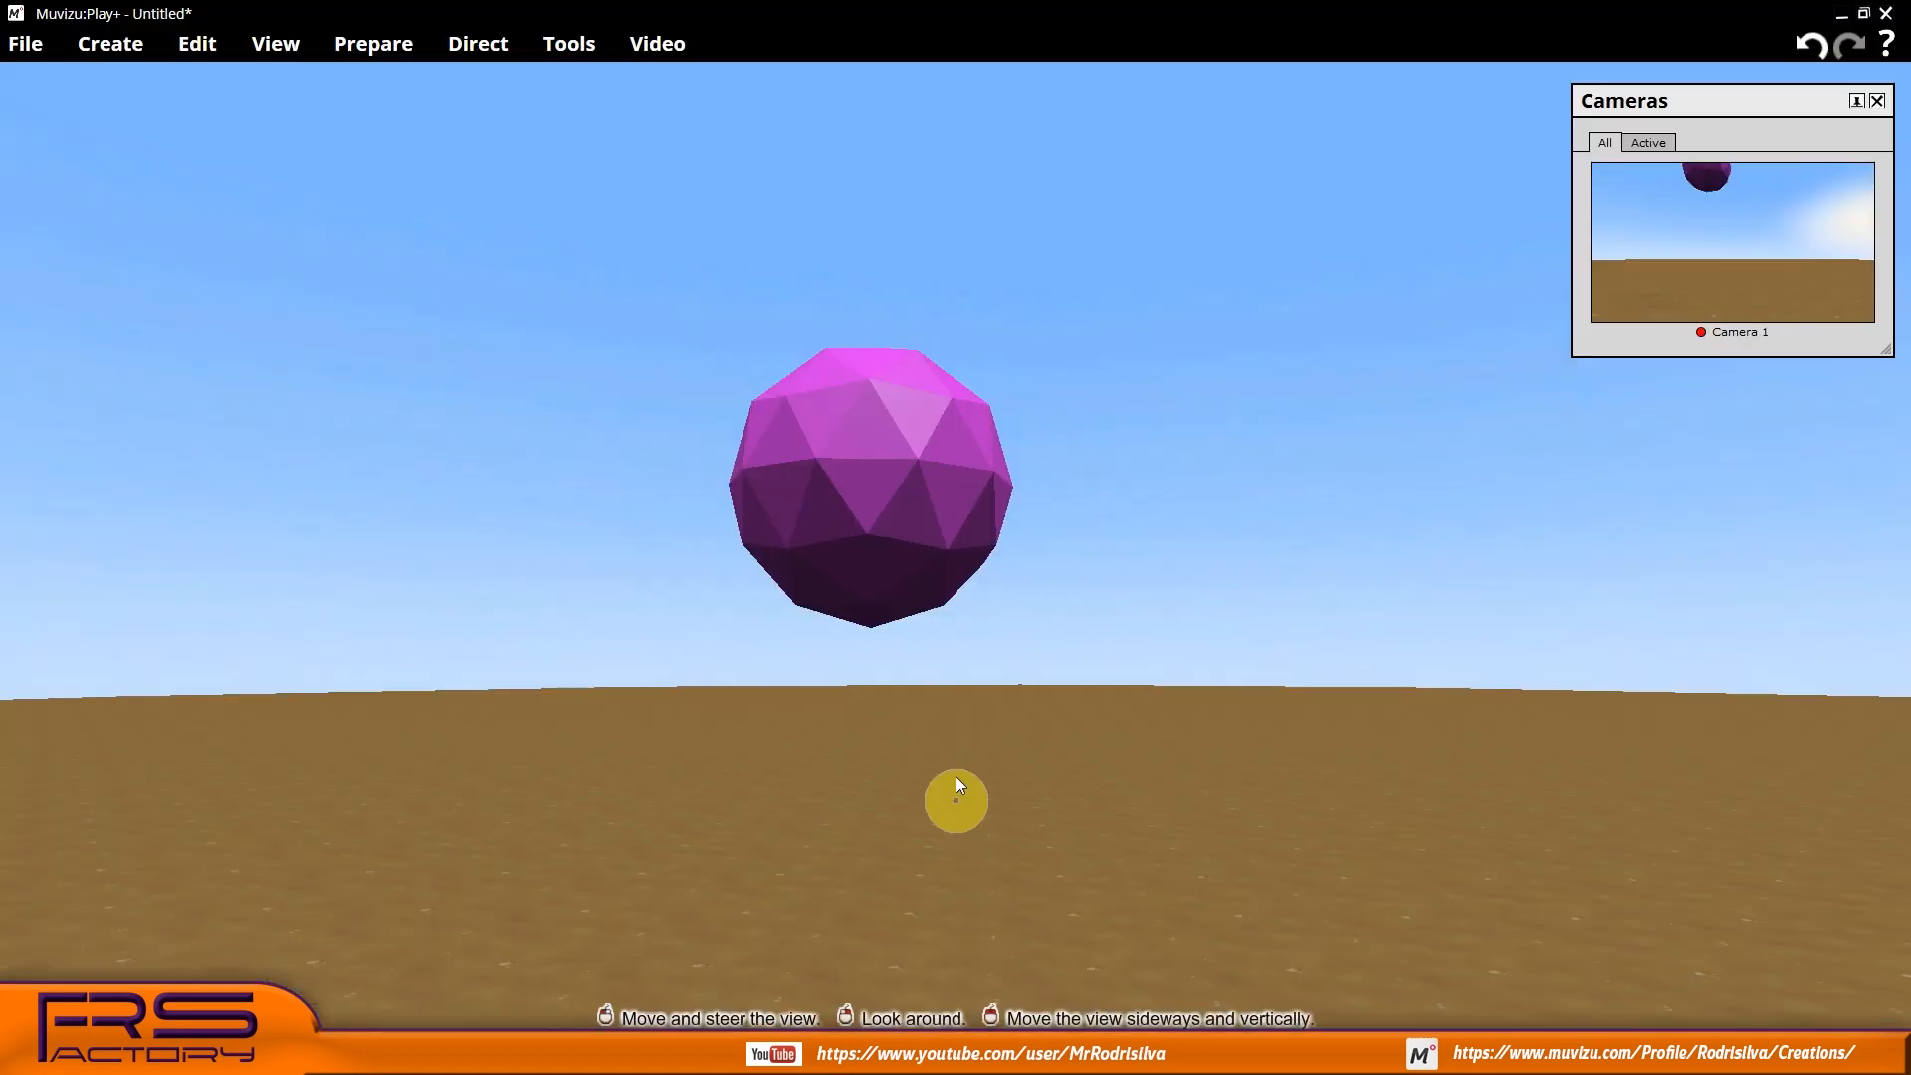
- Switch to Muvizu:Play+, delete the faceted purple ball, and create the re-exported ball in its place
right_click(890, 522)
key("Delete")
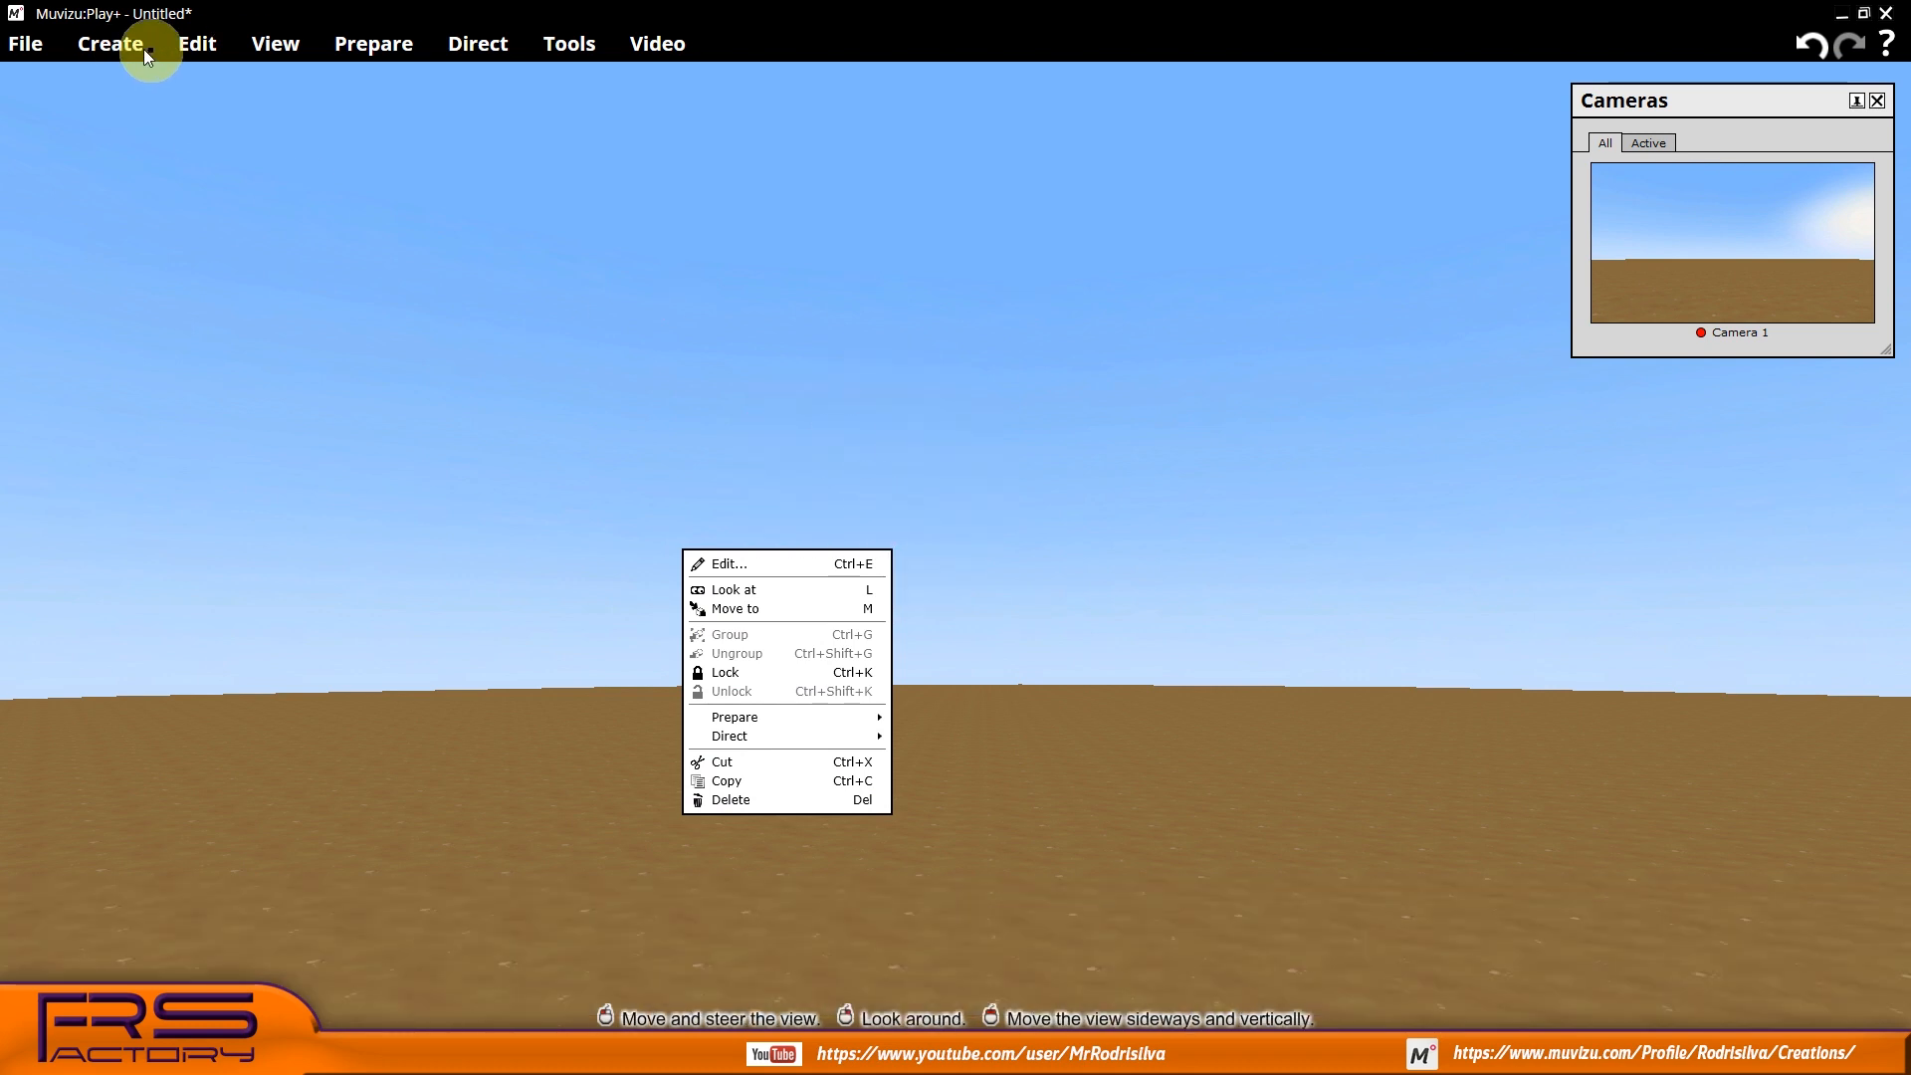
left_click(92, 351)
double_click(235, 140)
left_click(1039, 624)
left_click(898, 575)
left_click_drag(896, 575, 896, 573)
mouse_move(978, 391)
right_mouse_down()
mouse_move(948, 371)
mouse_move(872, 384)
mouse_move(985, 383)
right_mouse_up()
right_click_drag(998, 461, 991, 430)
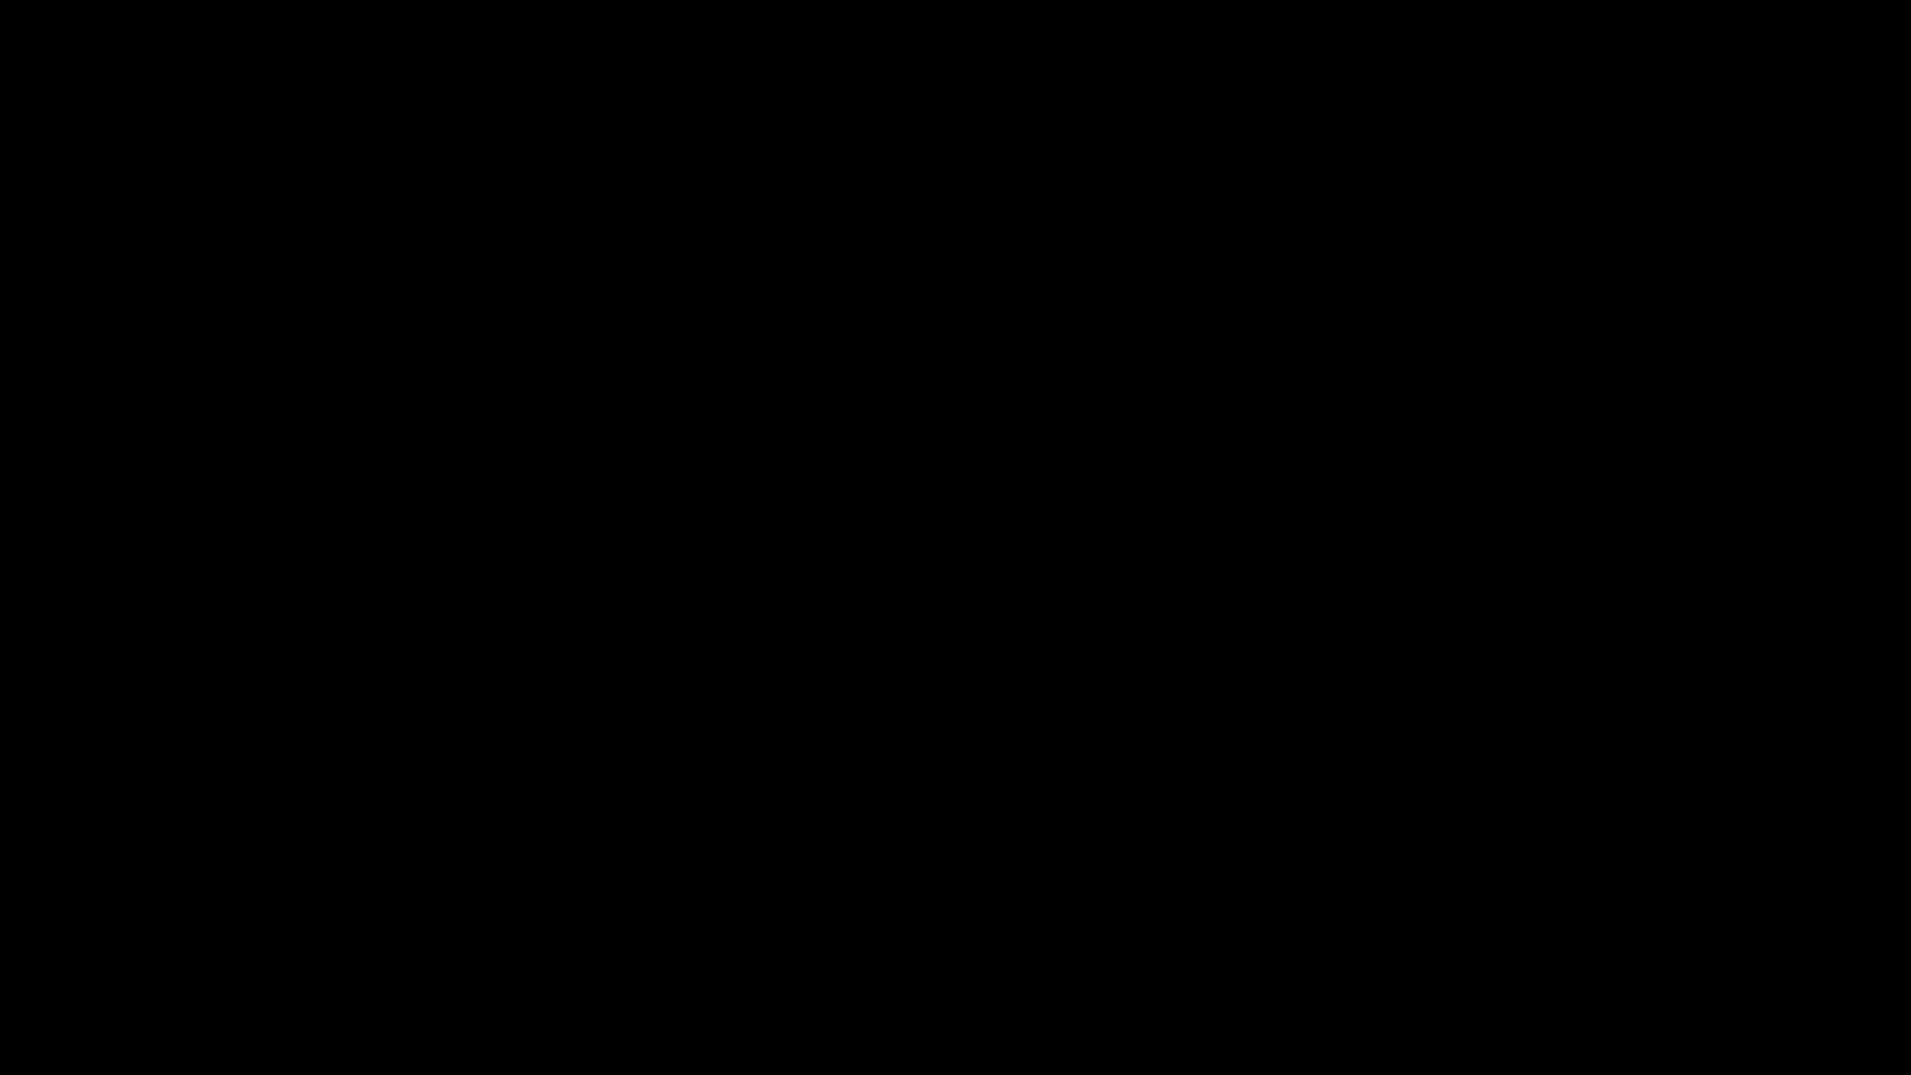